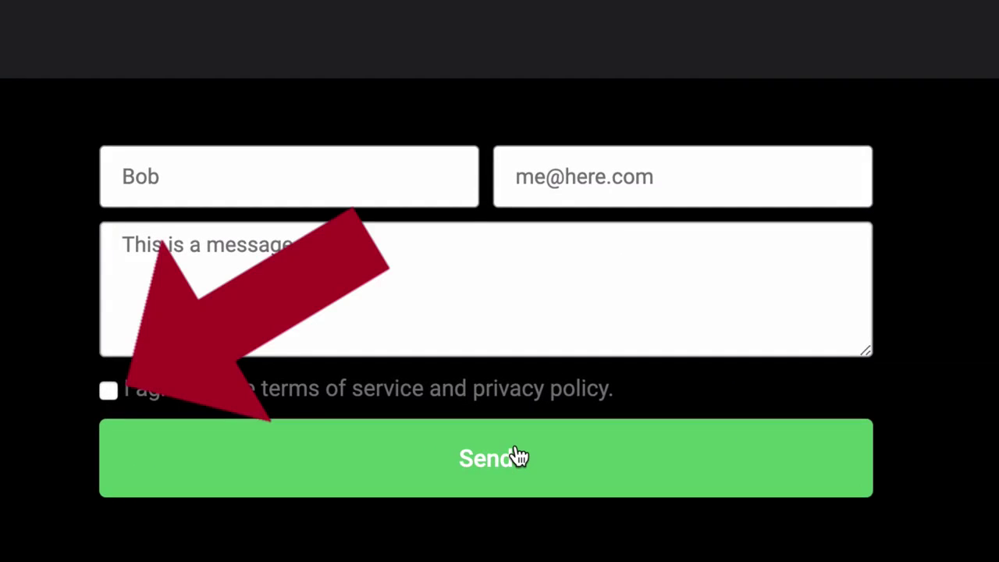
# Step: Pick a light grey background colour for the contact form's section
pyautogui.click(515, 457)
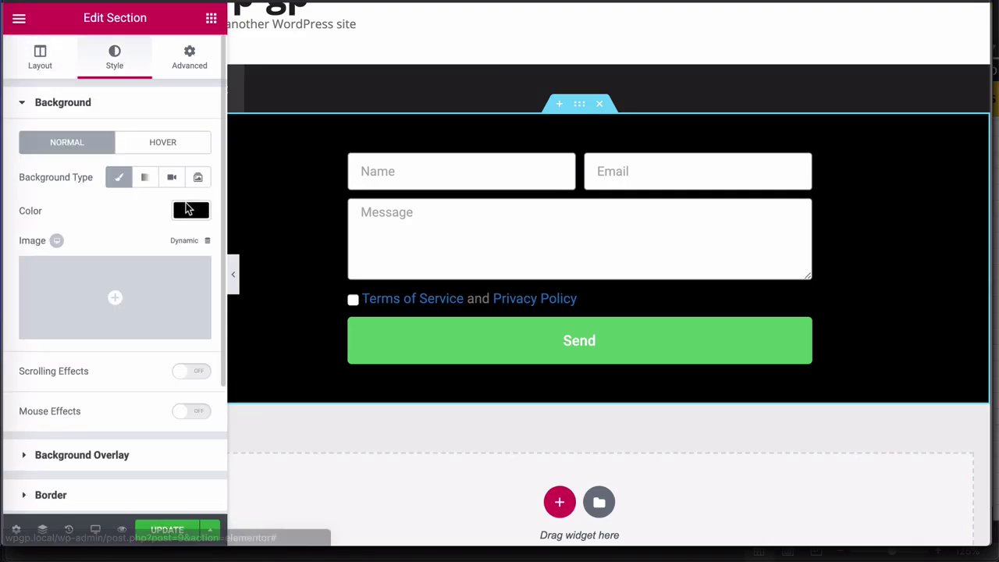
pyautogui.click(190, 210)
pyautogui.click(98, 257)
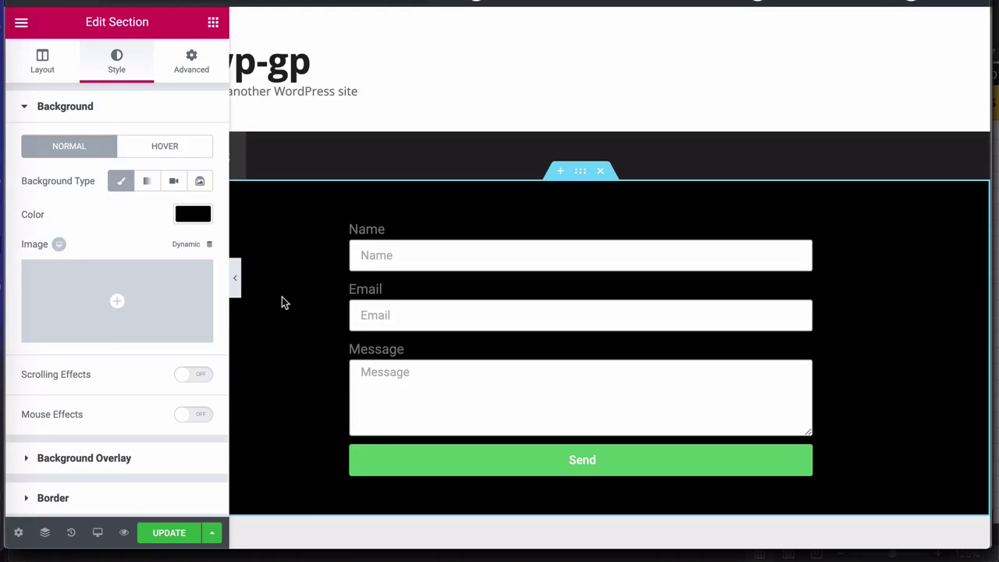
# Step: Select the form, hide its field labels and set Input Size to Medium
pyautogui.click(583, 292)
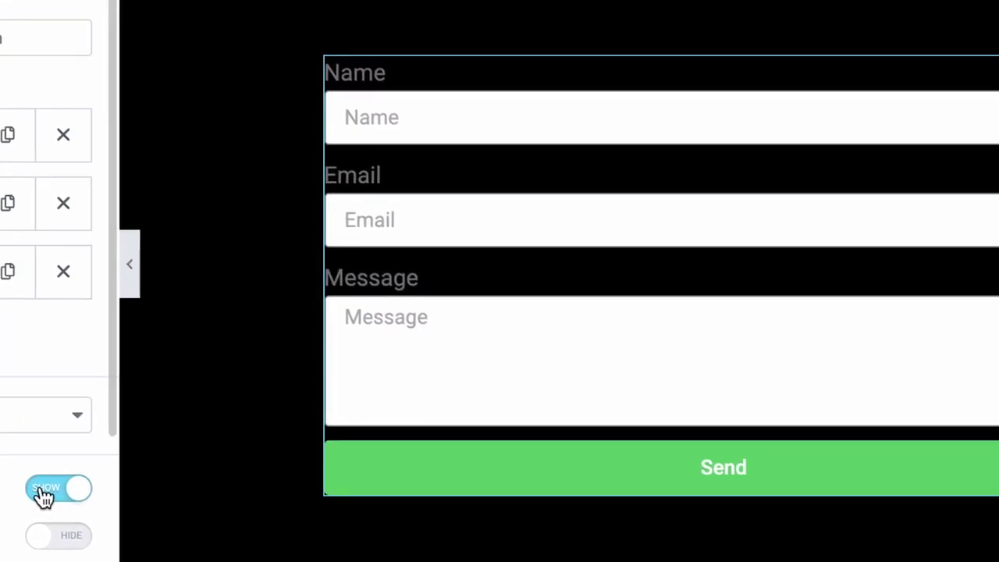
pyautogui.click(304, 435)
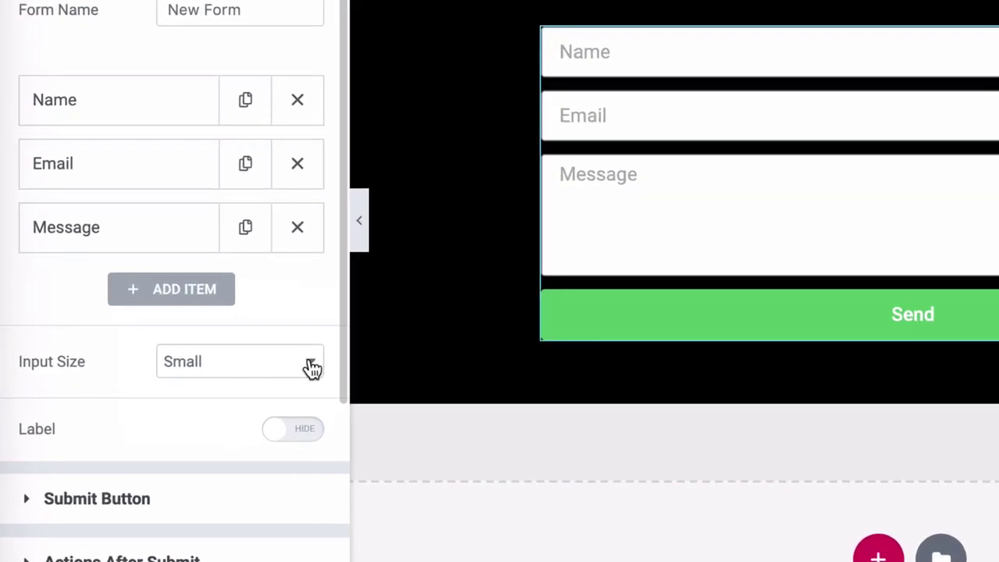
pyautogui.click(311, 367)
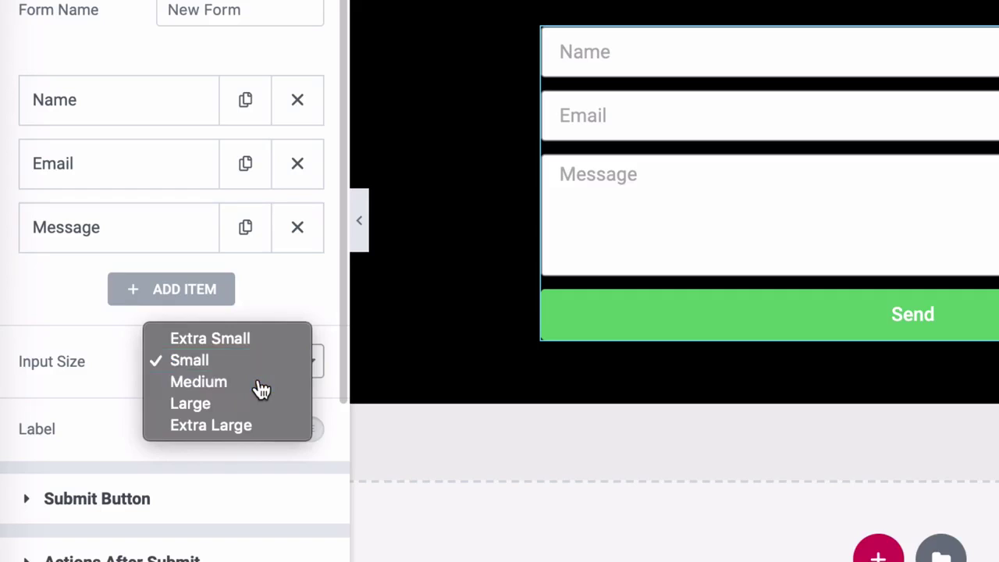
pyautogui.click(261, 387)
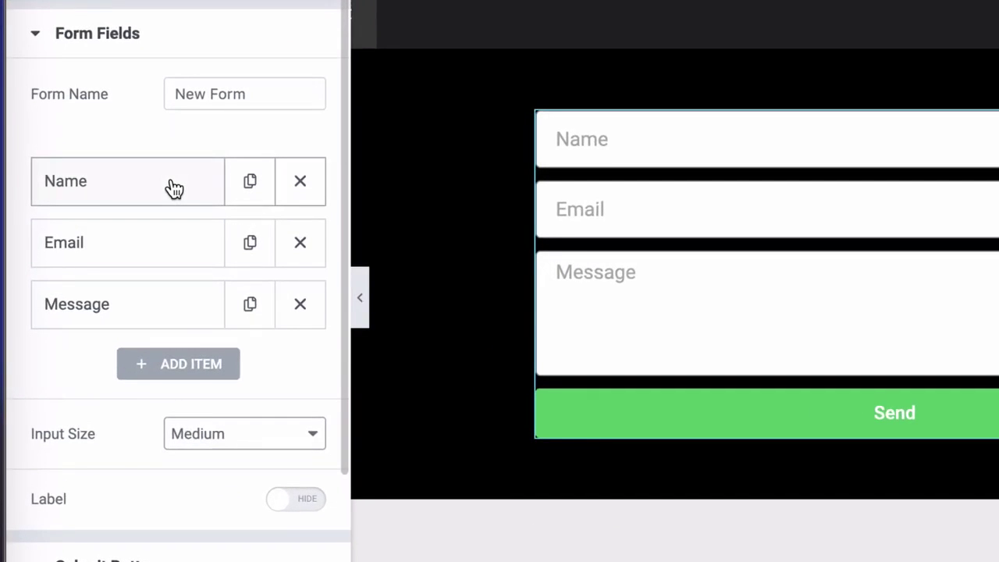
# Step: Set both the Name and Email fields to 50% column width
pyautogui.click(173, 188)
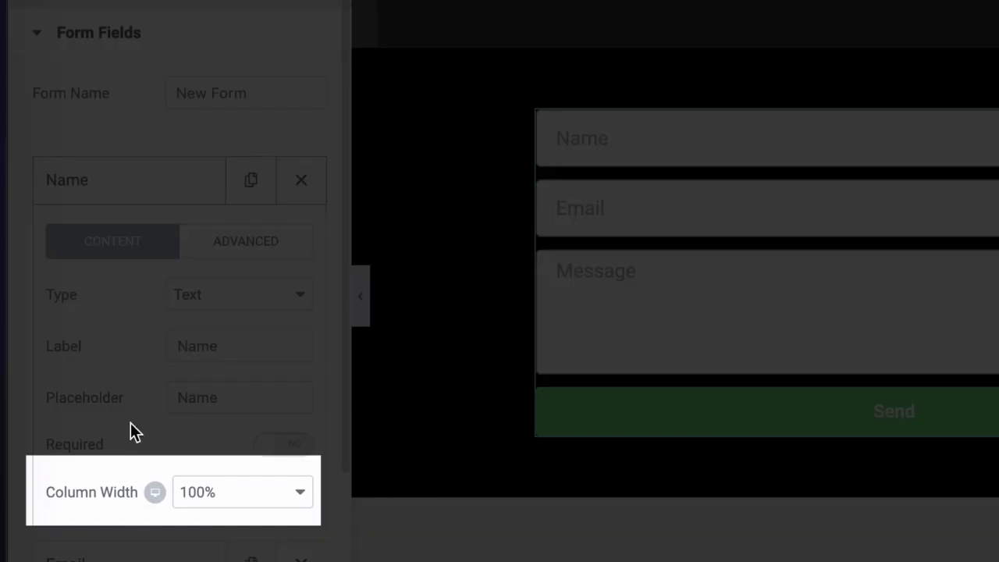
pyautogui.click(232, 494)
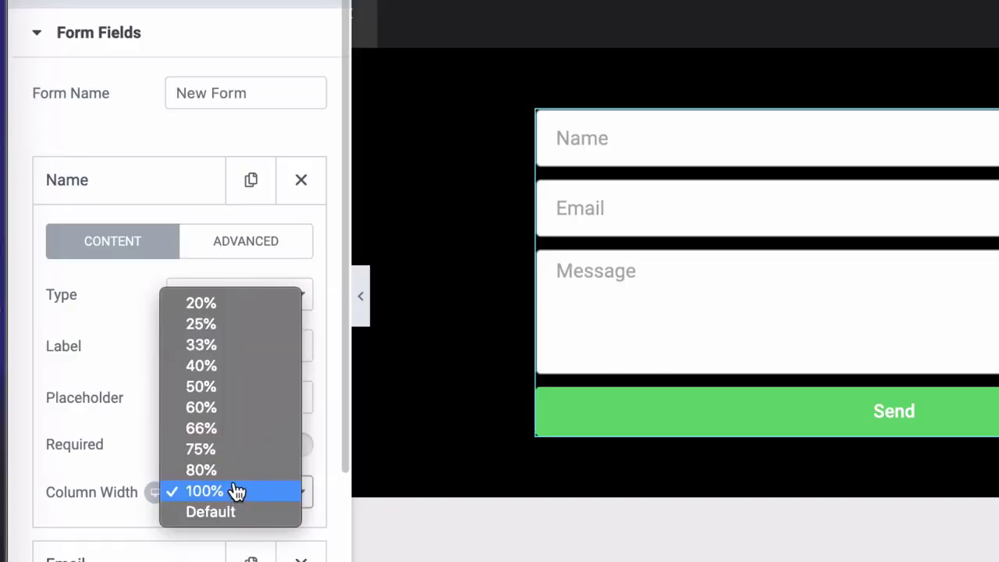
pyautogui.click(226, 386)
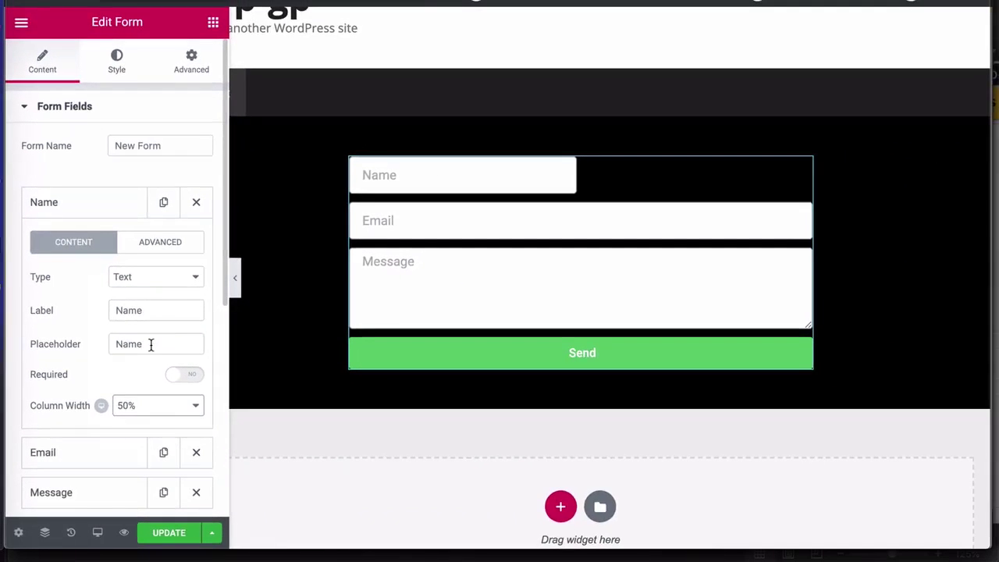
pyautogui.click(102, 206)
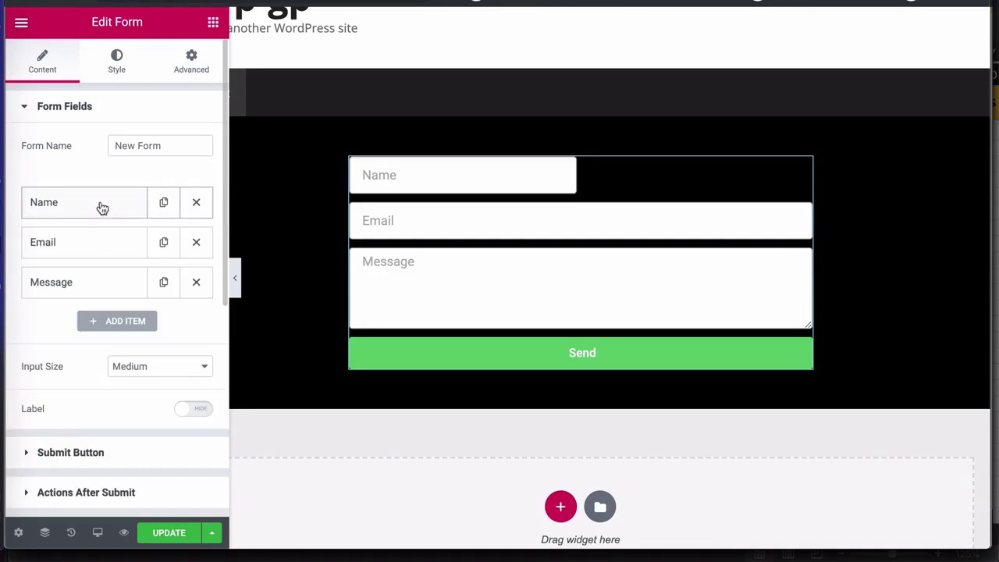
pyautogui.click(94, 253)
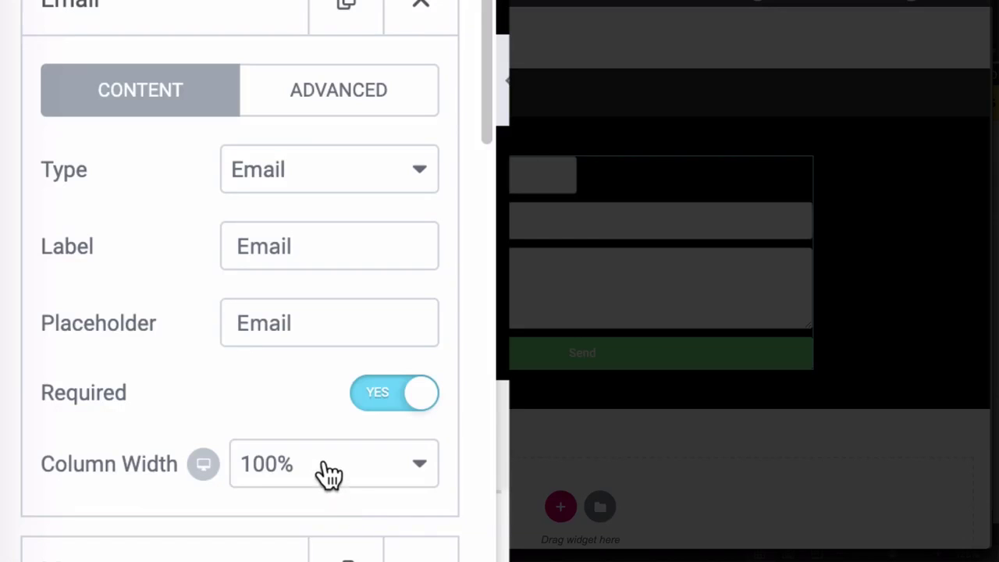
pyautogui.click(327, 473)
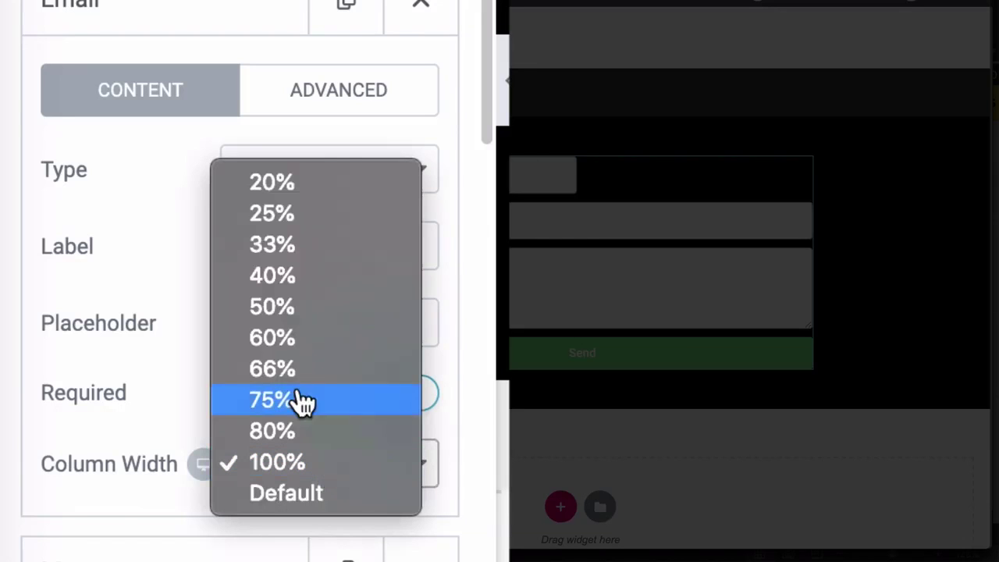
pyautogui.click(299, 309)
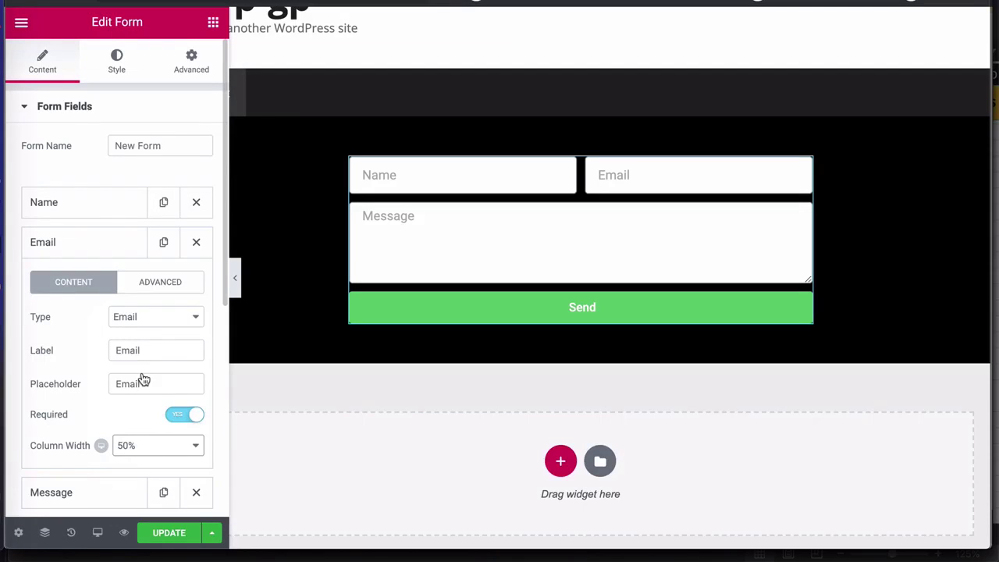
pyautogui.click(80, 254)
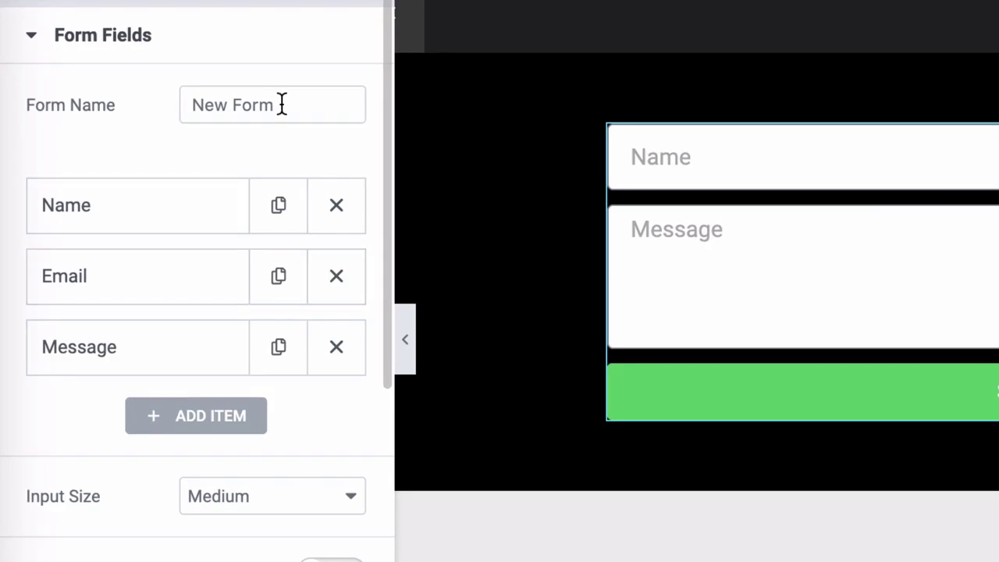
# Step: Change the Form Name from 'New Form' to 'Contact Form'
pyautogui.moveTo(282, 105); pyautogui.dragTo(151, 111)
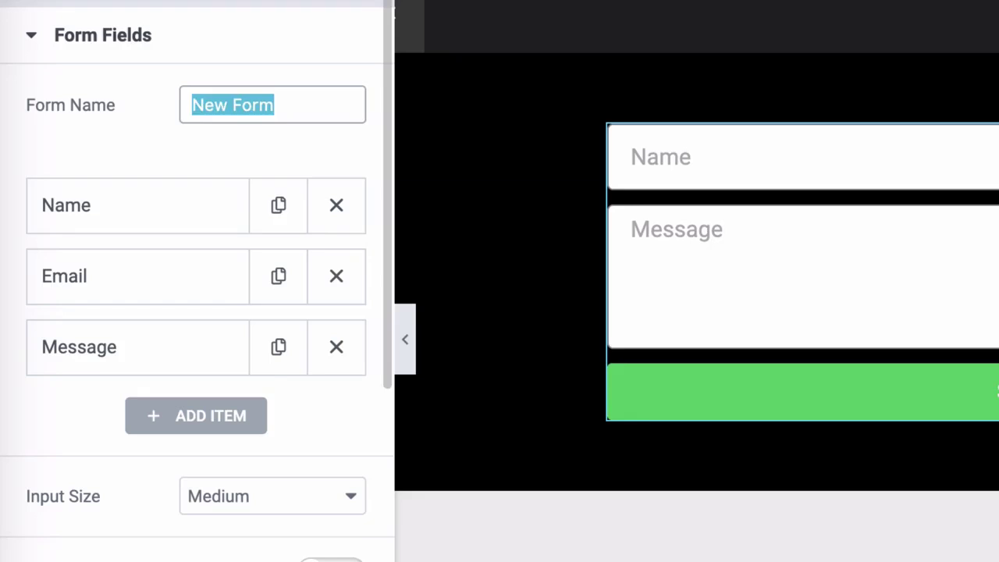
pyautogui.write('Contact Form')
pyautogui.click(149, 132)
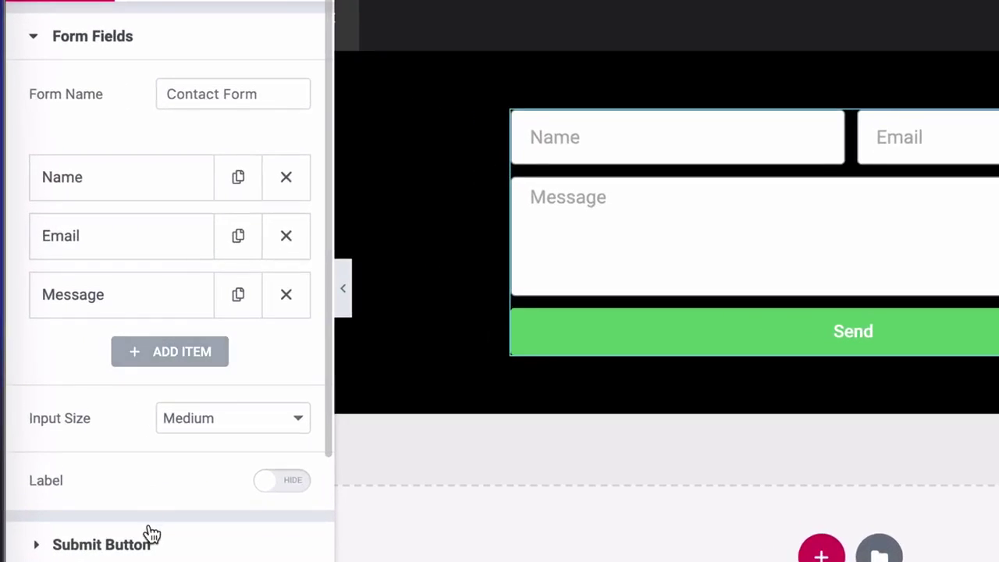
# Step: Set the Send button size to Large after briefly comparing it at Medium
pyautogui.click(153, 540)
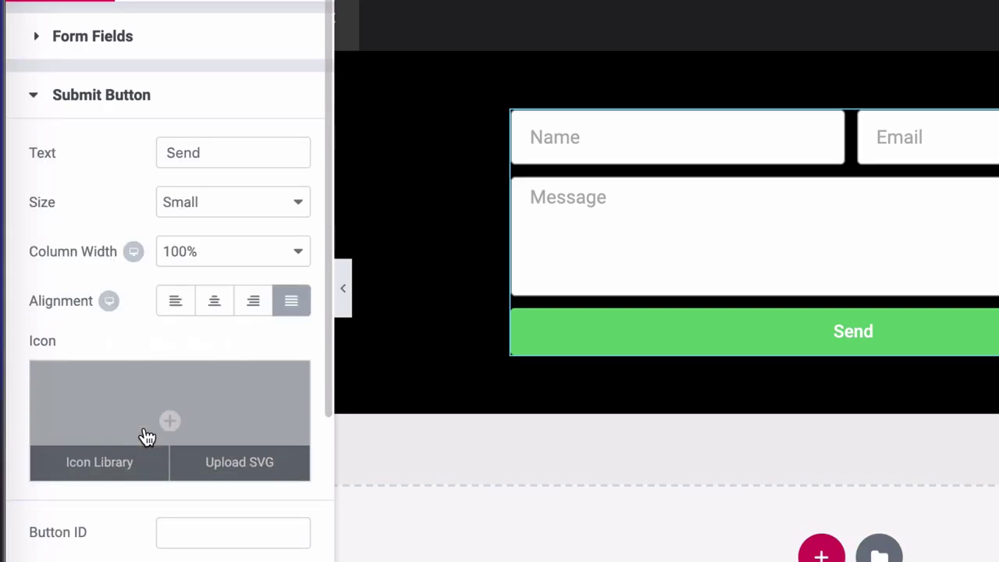
pyautogui.click(300, 201)
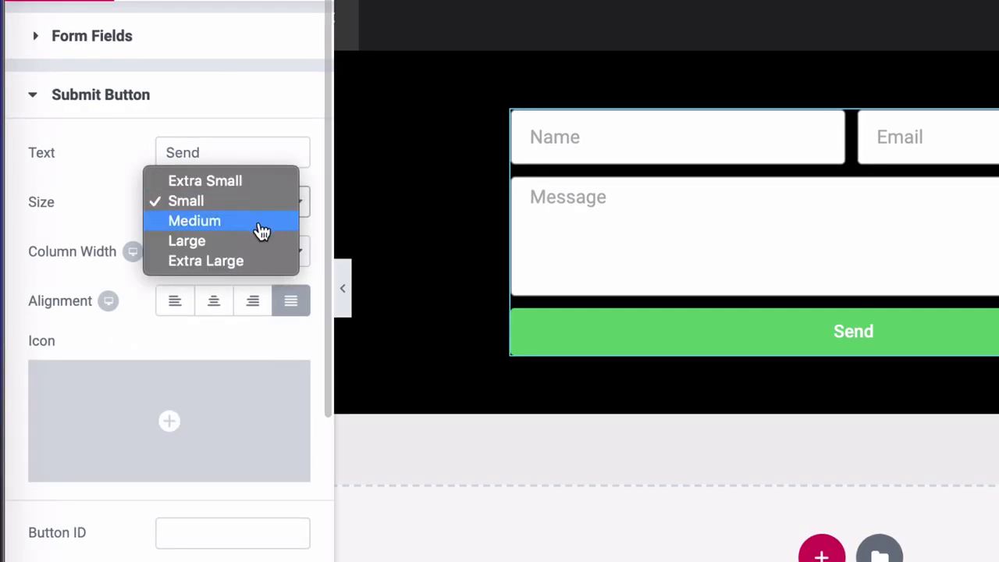
pyautogui.click(257, 241)
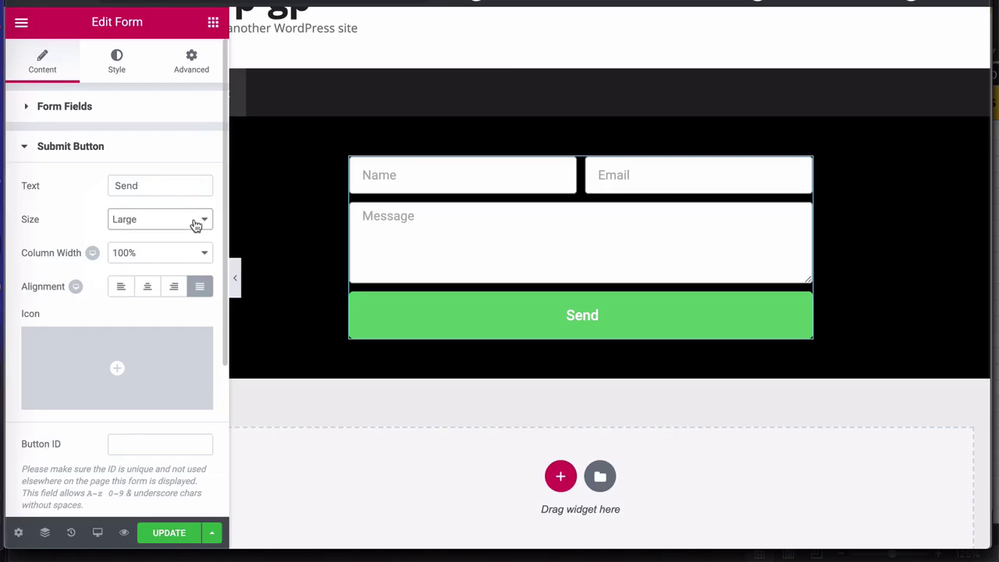
pyautogui.click(195, 225)
pyautogui.click(172, 206)
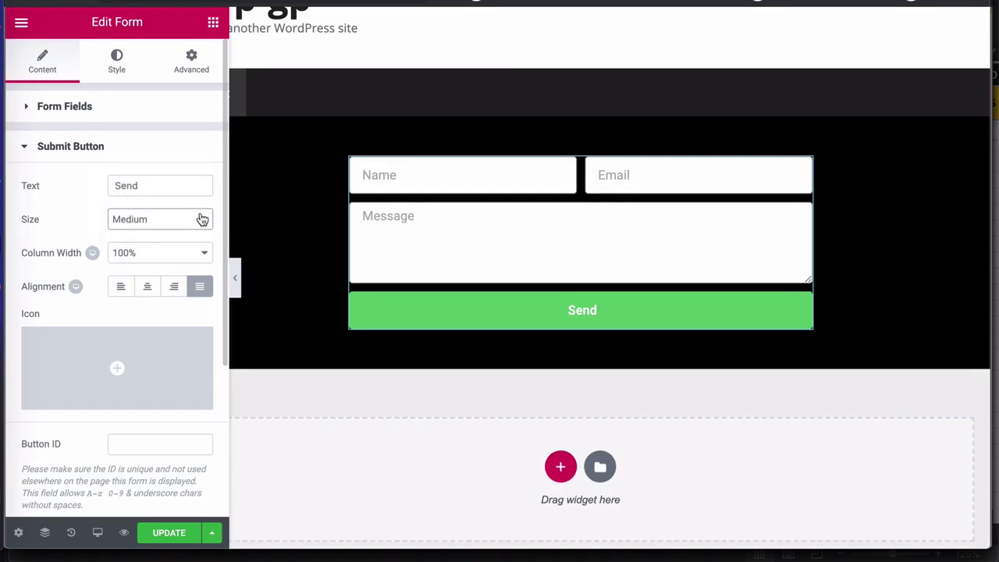
pyautogui.click(201, 219)
pyautogui.click(182, 234)
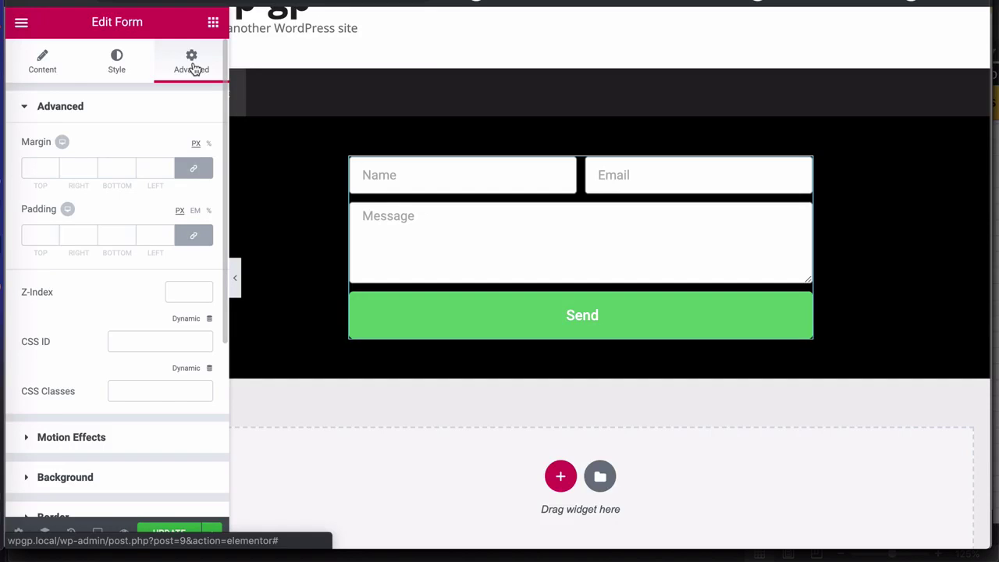
pyautogui.click(52, 70)
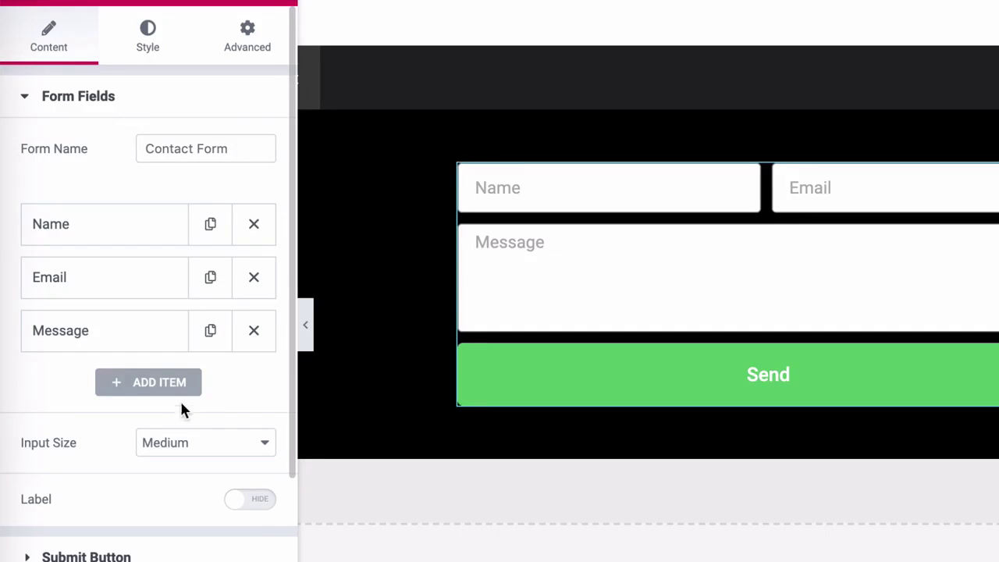
# Step: Add a fourth form field and set its type to Acceptance
pyautogui.click(160, 382)
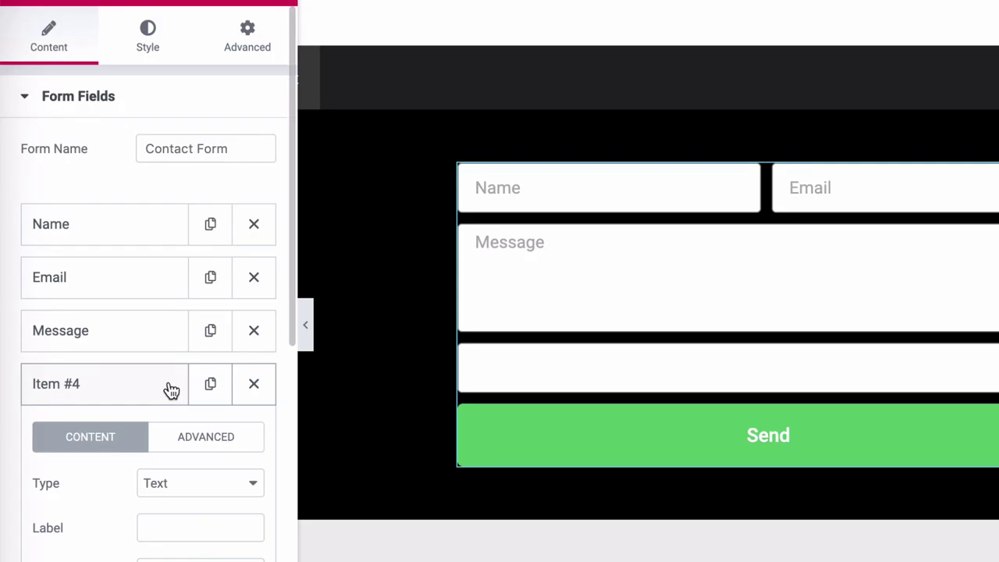
pyautogui.scroll(-3, 171, 390)
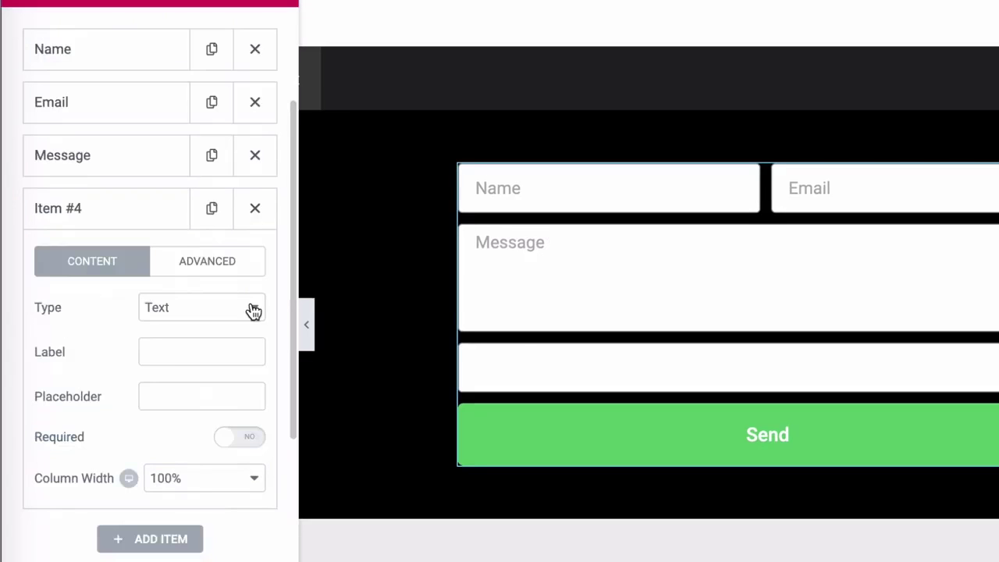
pyautogui.click(253, 311)
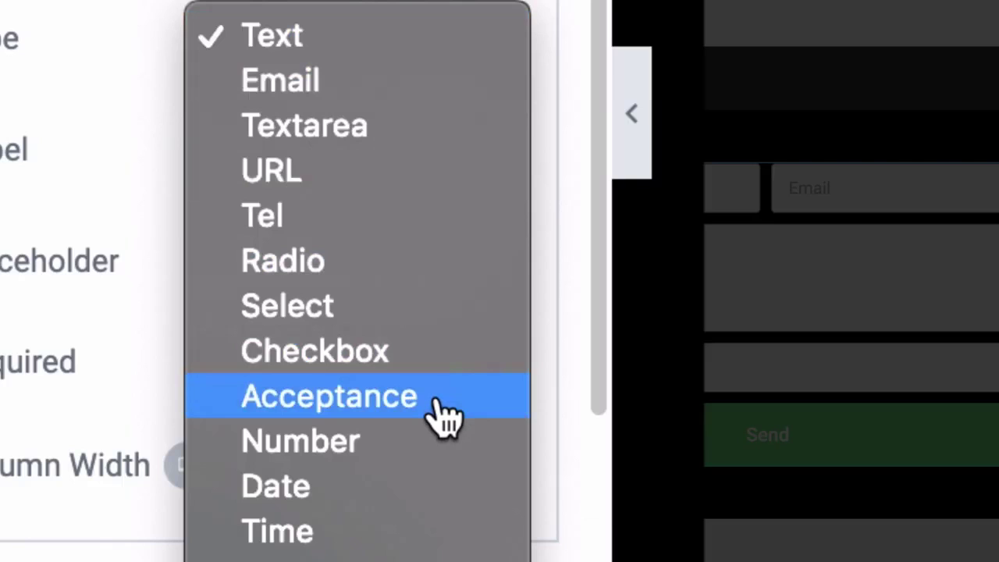
pyautogui.click(441, 414)
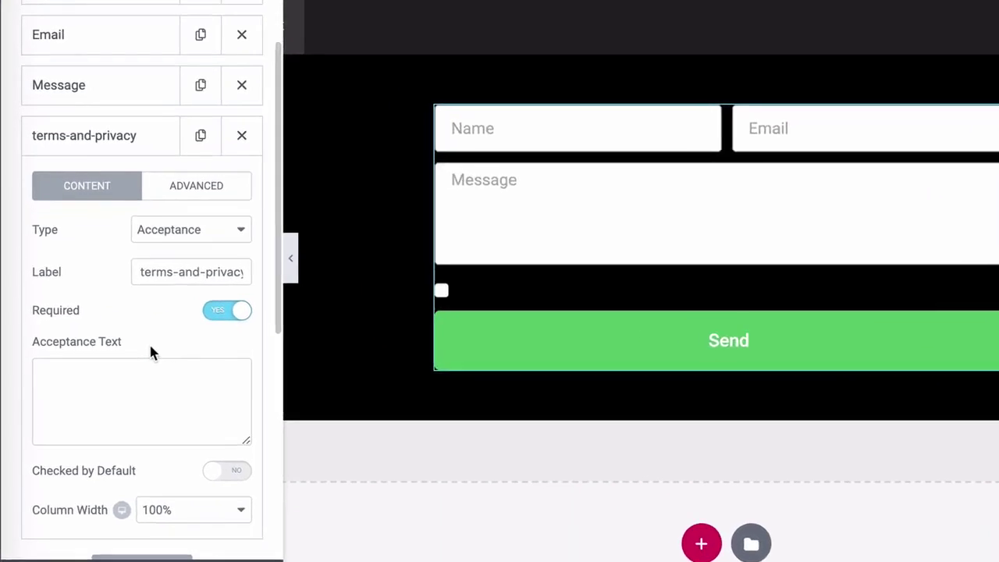
# Step: Set acceptance text 'I agree to the terms of service and privacy policy.', unticked by default, and update
pyautogui.click(111, 375)
pyautogui.write('I')
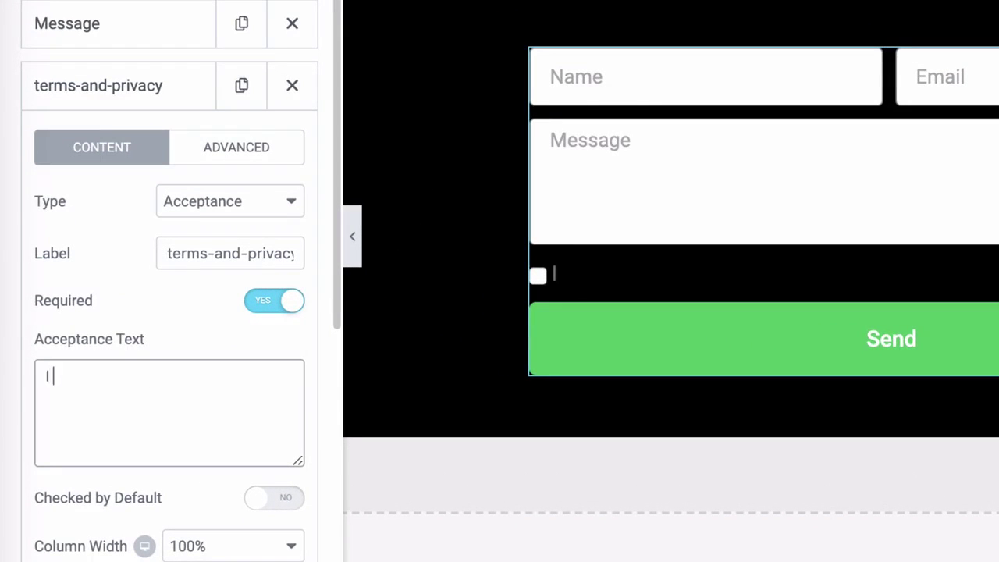
pyautogui.write(' agree to the t')
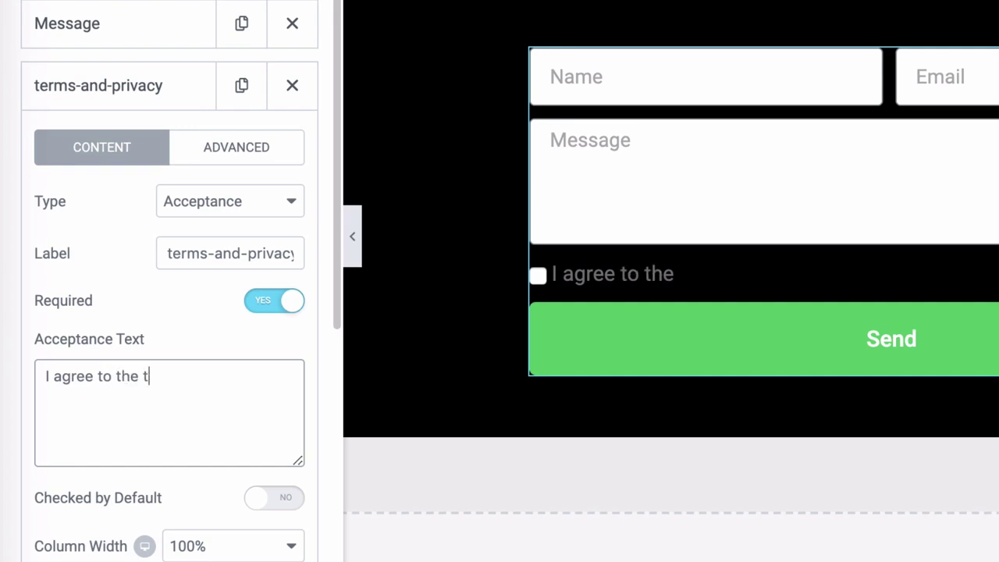
pyautogui.write('erms of service and privac')
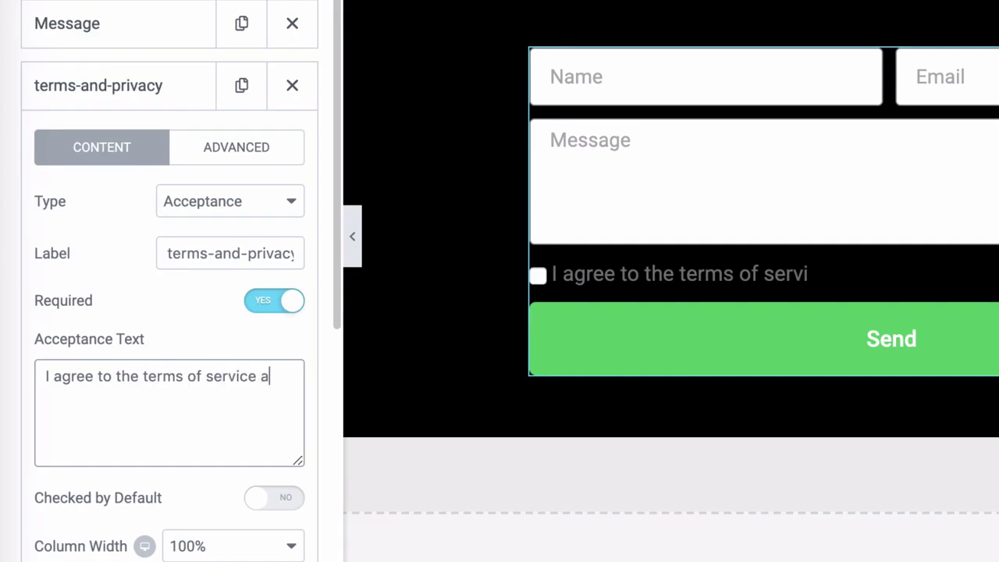
pyautogui.write('y policy.')
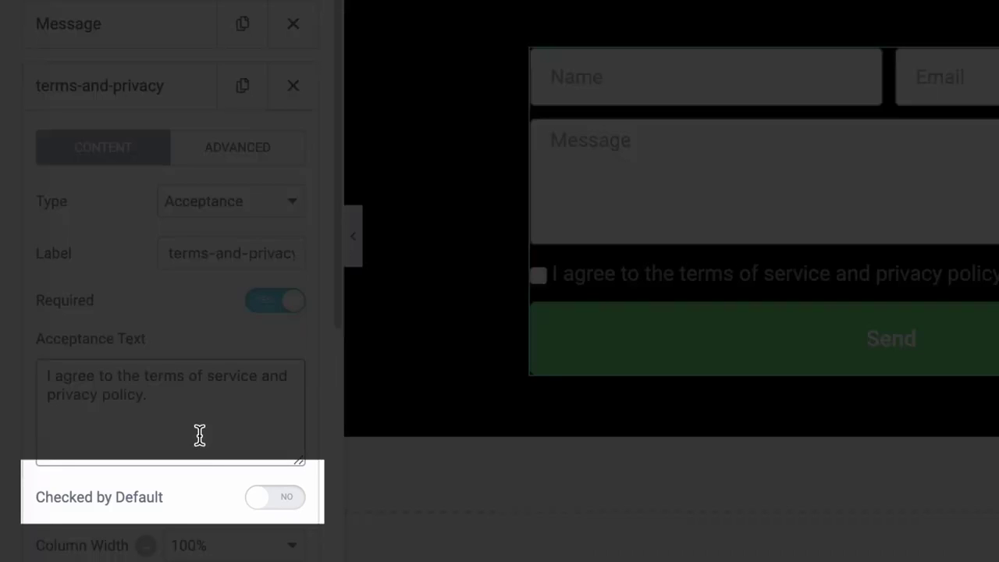
pyautogui.click(286, 503)
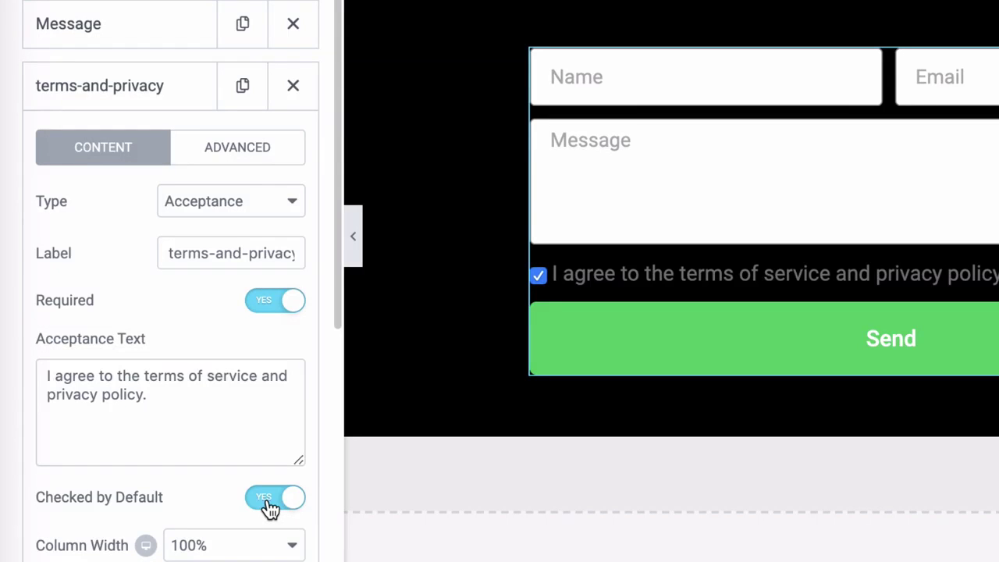
pyautogui.click(269, 504)
pyautogui.click(167, 531)
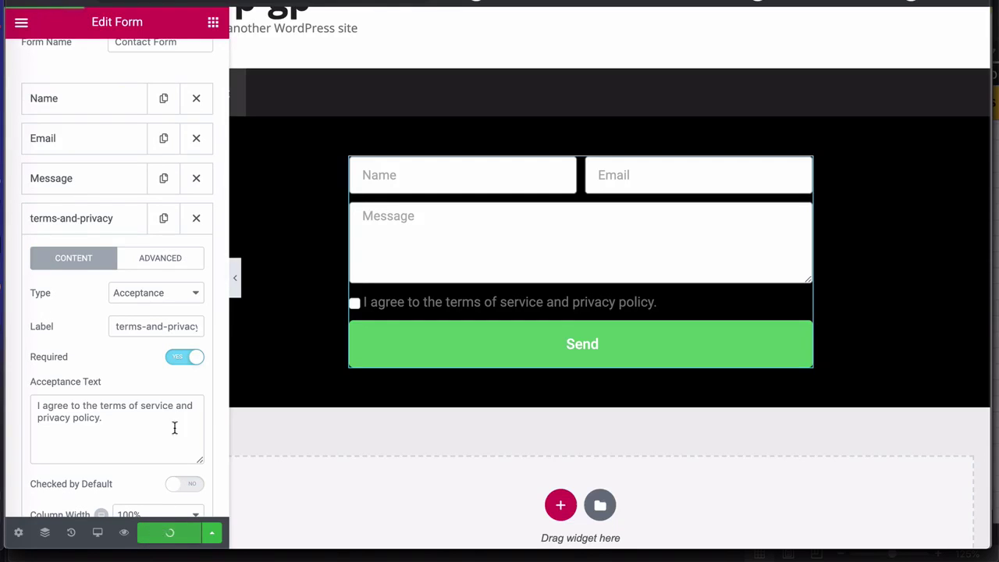
# Step: Preview the page and try sending the filled form without ticking the terms checkbox
pyautogui.click(123, 531)
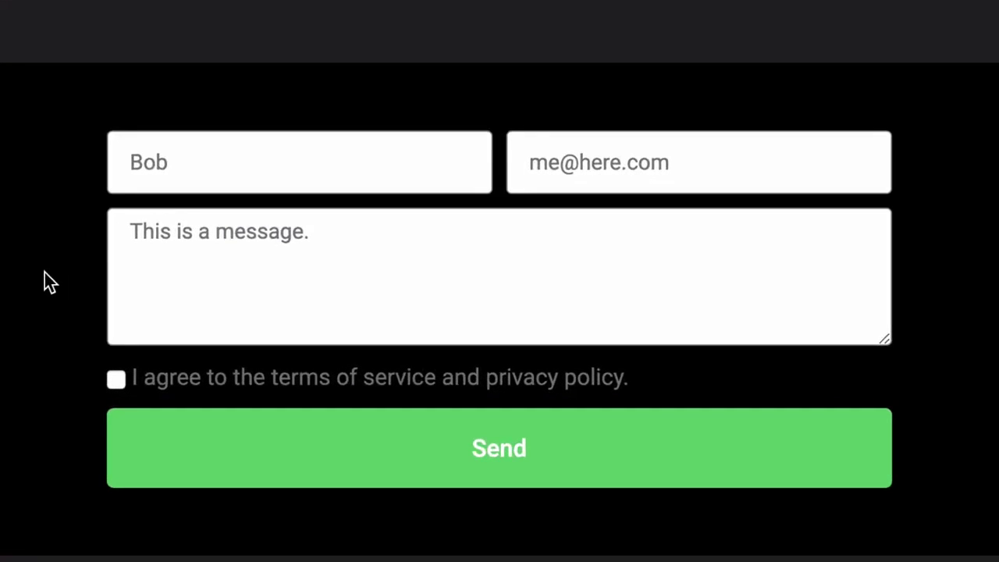
pyautogui.click(692, 225)
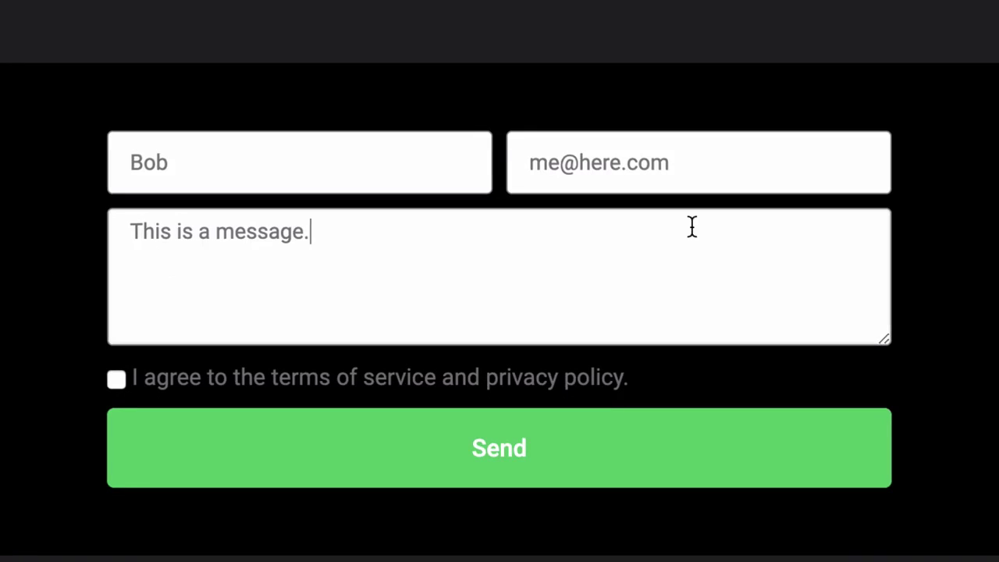
pyautogui.click(530, 446)
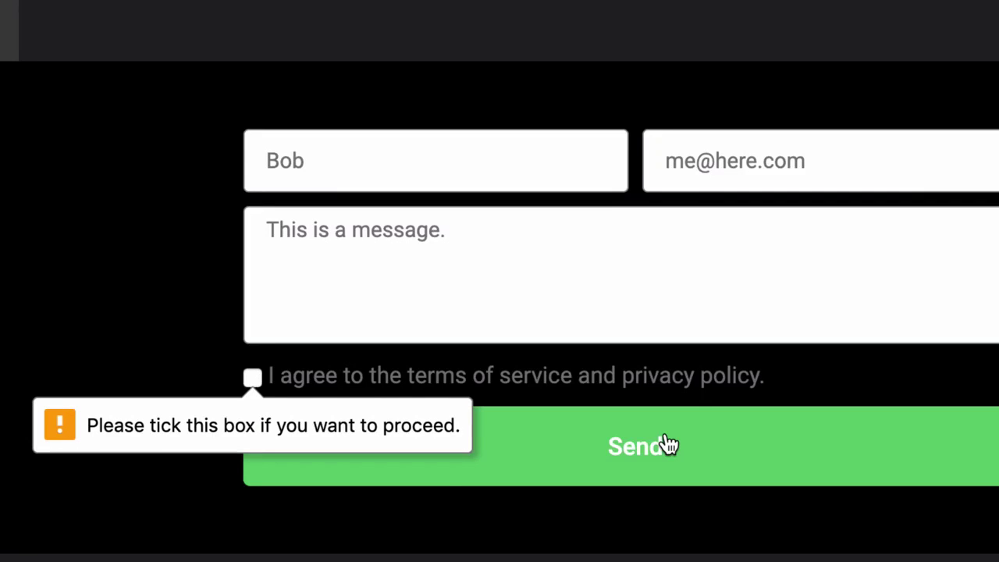
pyautogui.click(669, 443)
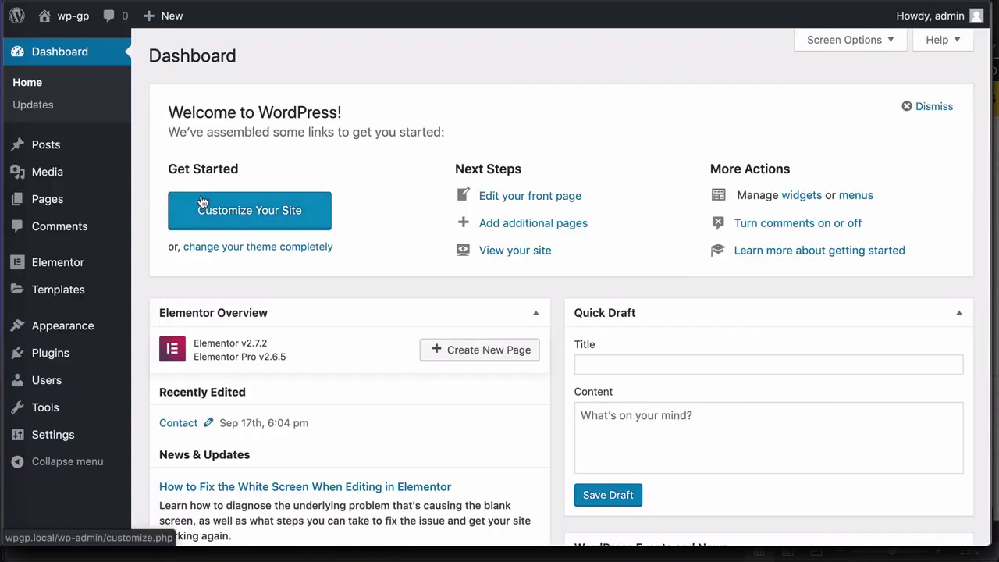
# Step: Start a new post with a paragraph block reading 'Terms of Service'
pyautogui.moveTo(60, 150)
pyautogui.click(179, 153)
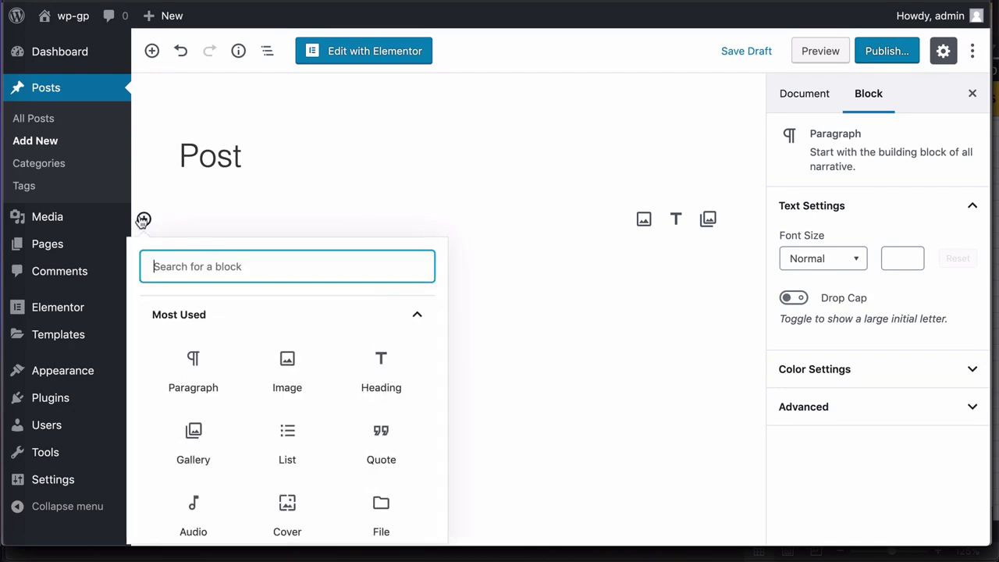
pyautogui.click(195, 374)
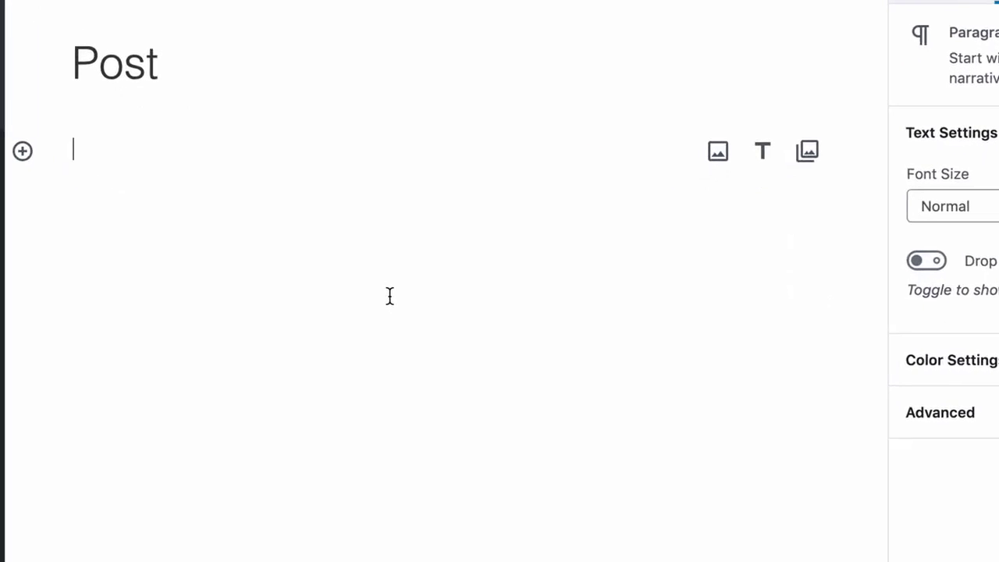
pyautogui.write('Terms of ')
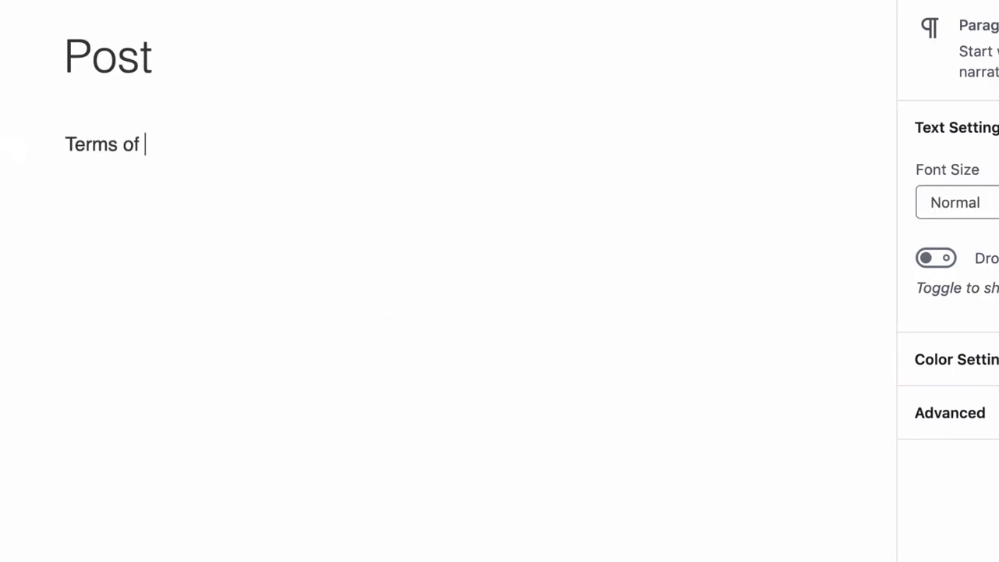
pyautogui.write('Service')
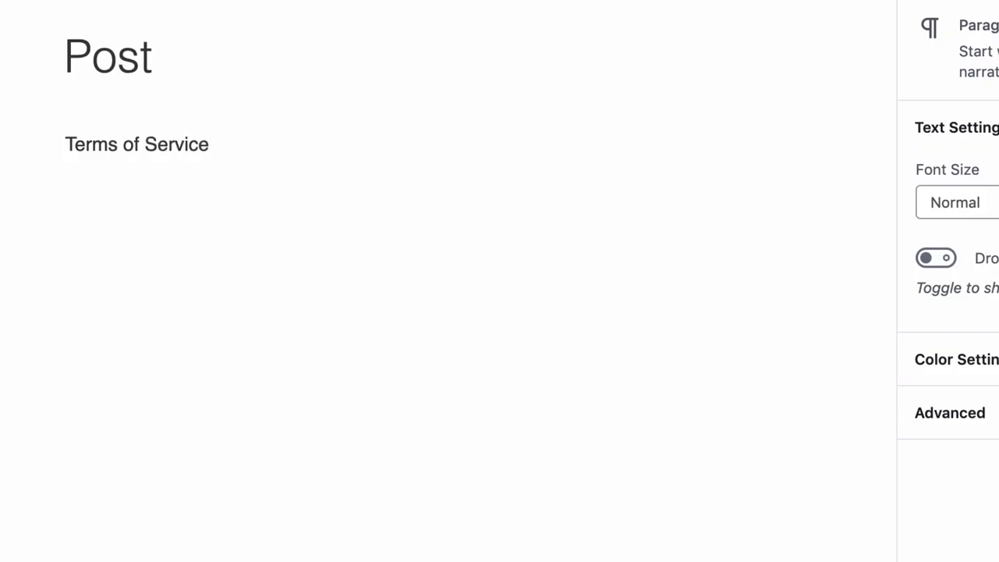
pyautogui.hotkey('ctrl', 'a')
pyautogui.click(320, 95)
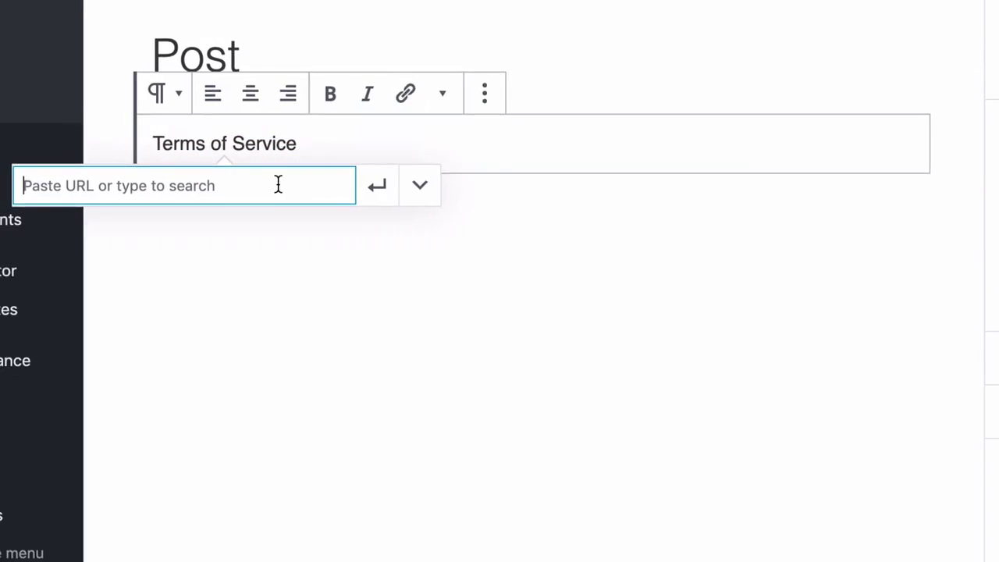
pyautogui.write('terms')
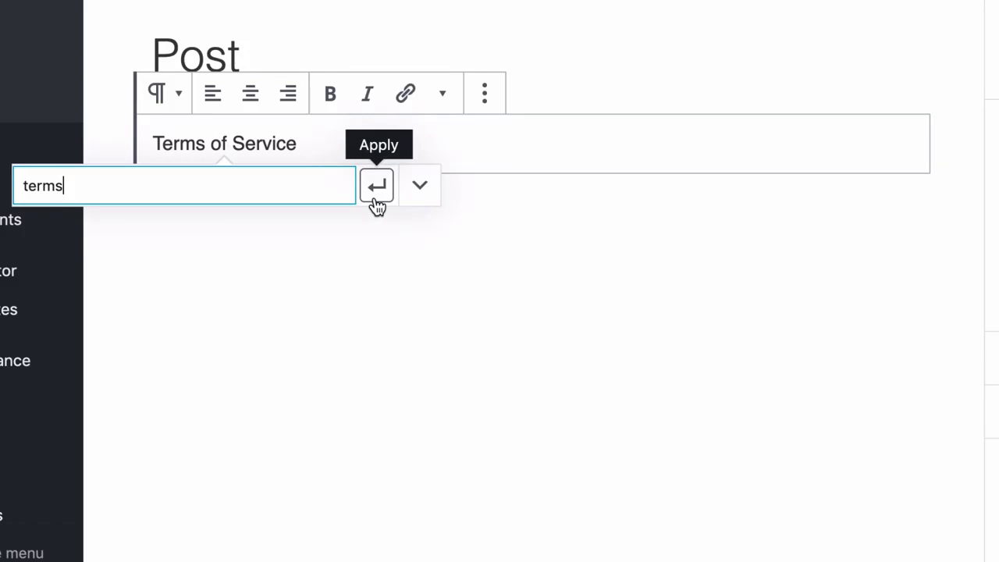
pyautogui.press('super+a')
pyautogui.press('BackSpace')
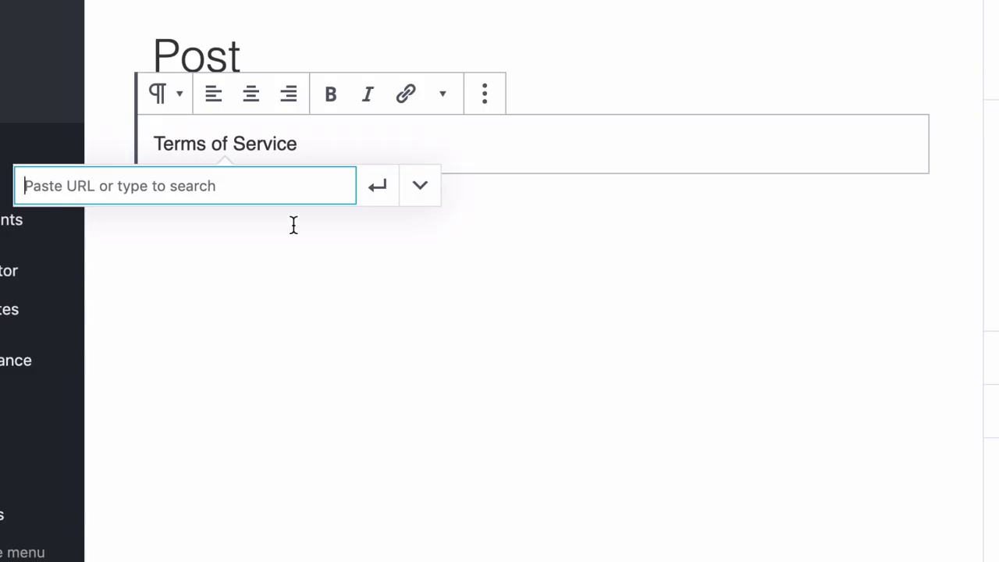
pyautogui.write('https://www.google.com')
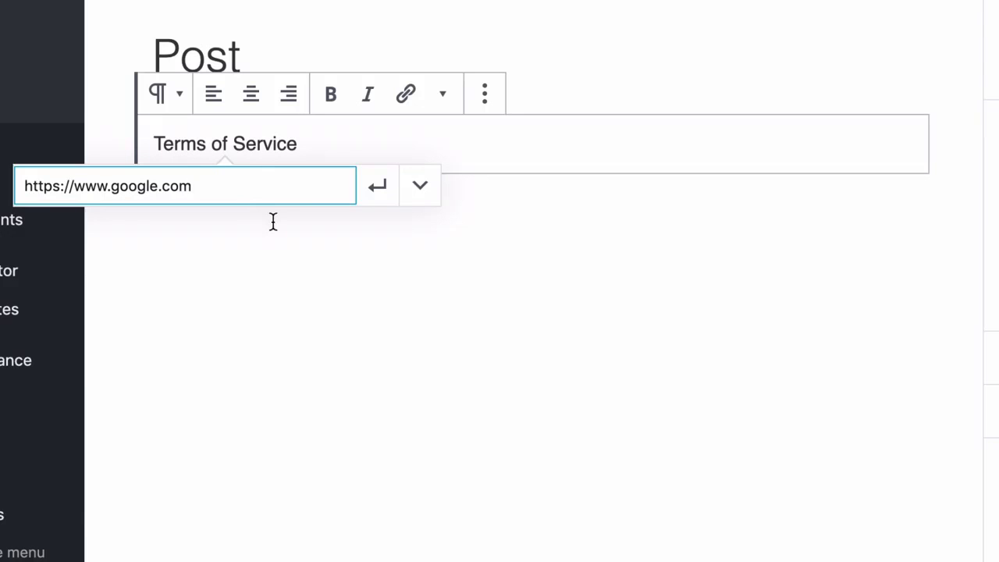
pyautogui.click(377, 188)
pyautogui.press('Right')
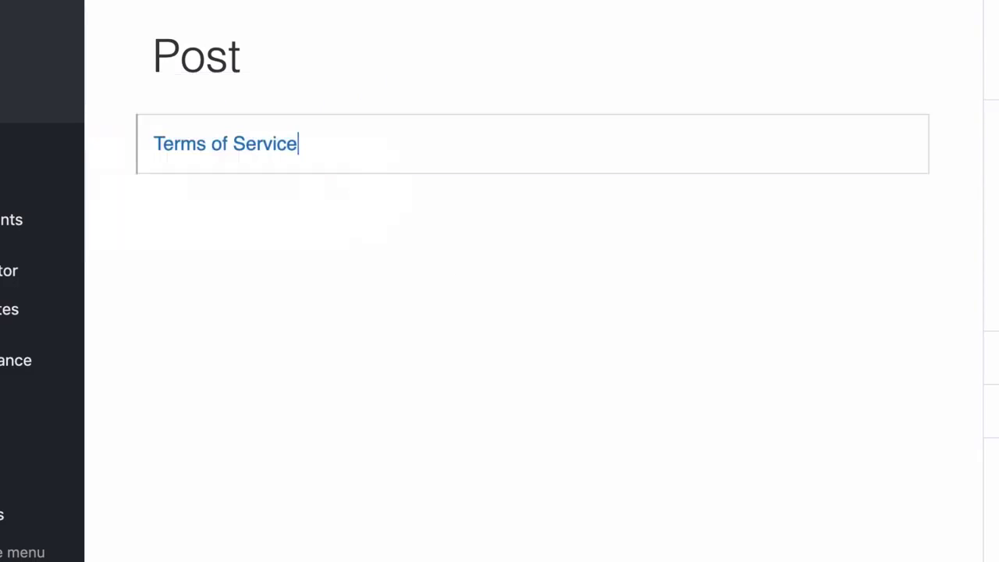
pyautogui.write('and Pri')
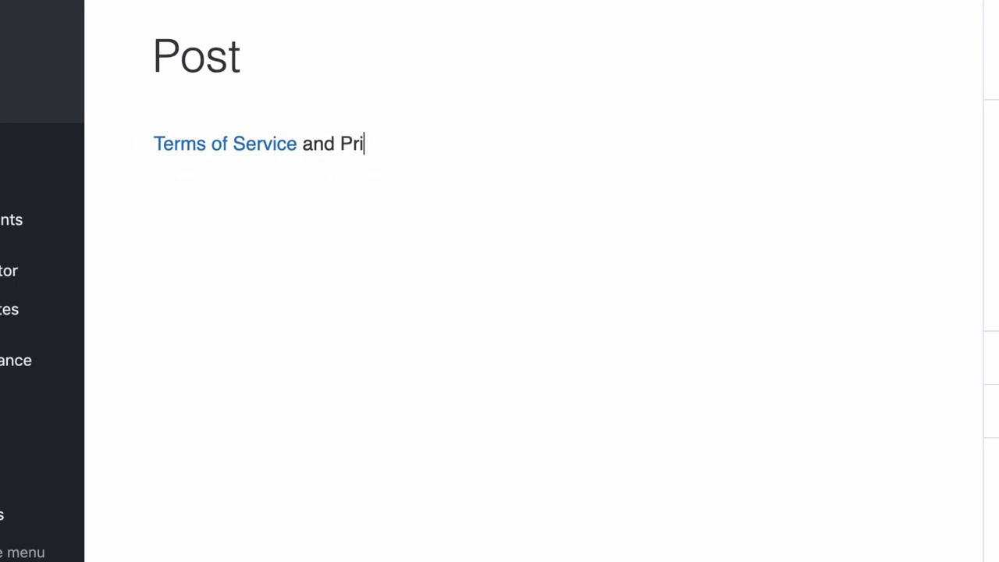
pyautogui.write('vacy Policy')
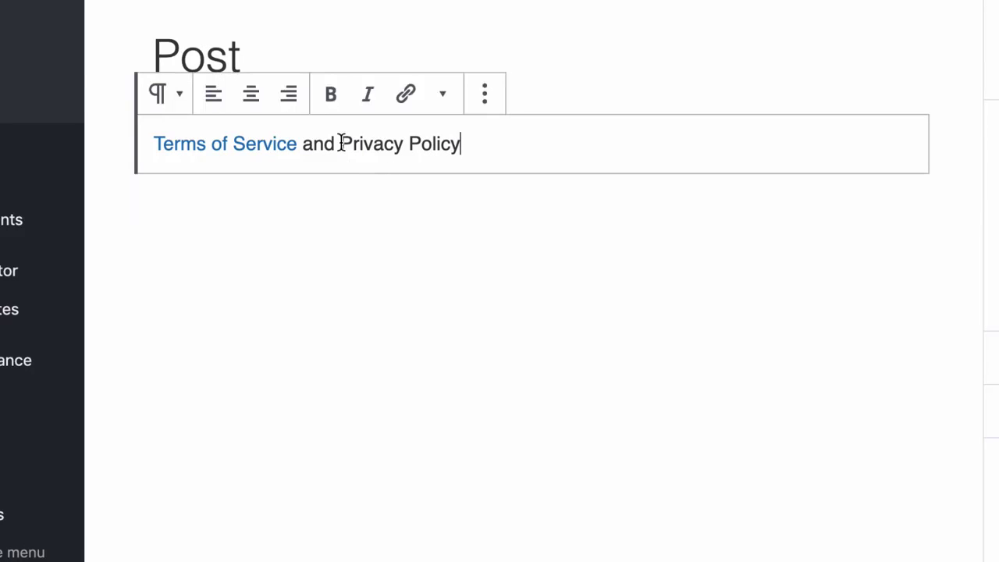
pyautogui.keyDown('shift'); pyautogui.click(341, 144); pyautogui.keyUp('shift')
pyautogui.press('Left')
pyautogui.hotkey('shift', 'End')
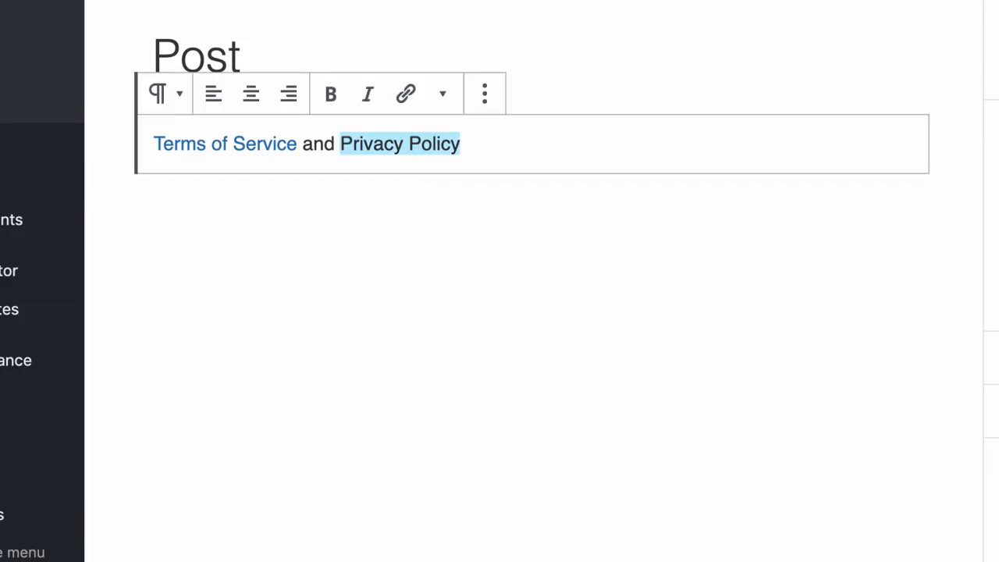
pyautogui.click(405, 95)
pyautogui.write('https://www.google.com')
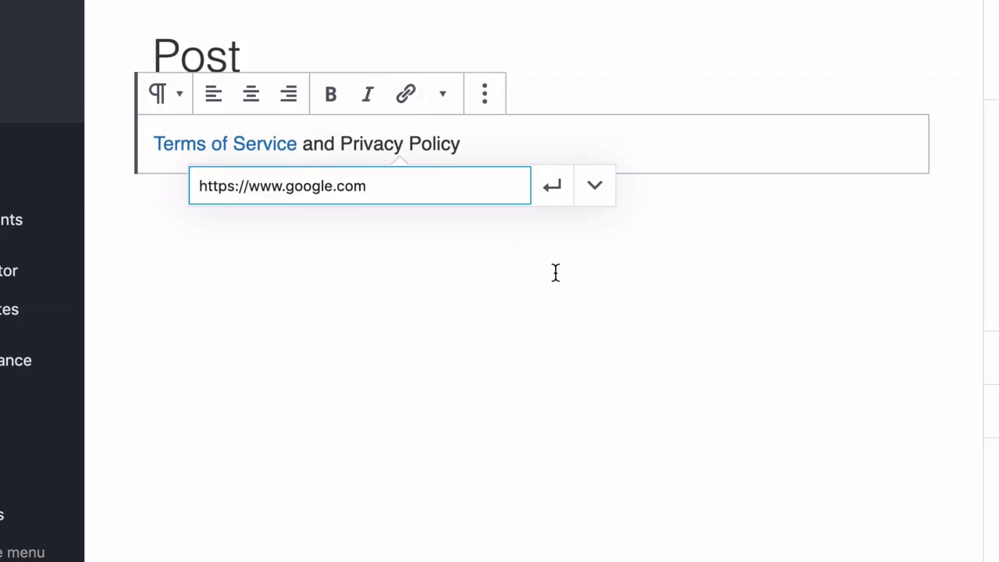
pyautogui.click(552, 186)
pyautogui.press('Right')
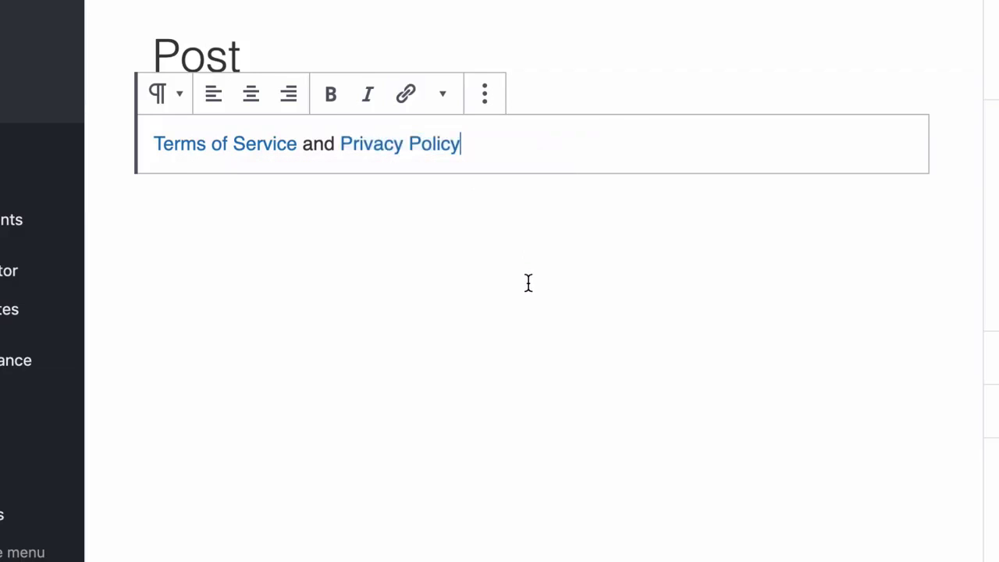
# Step: Switch the paragraph block to Edit as HTML and select all of its code
pyautogui.click(486, 95)
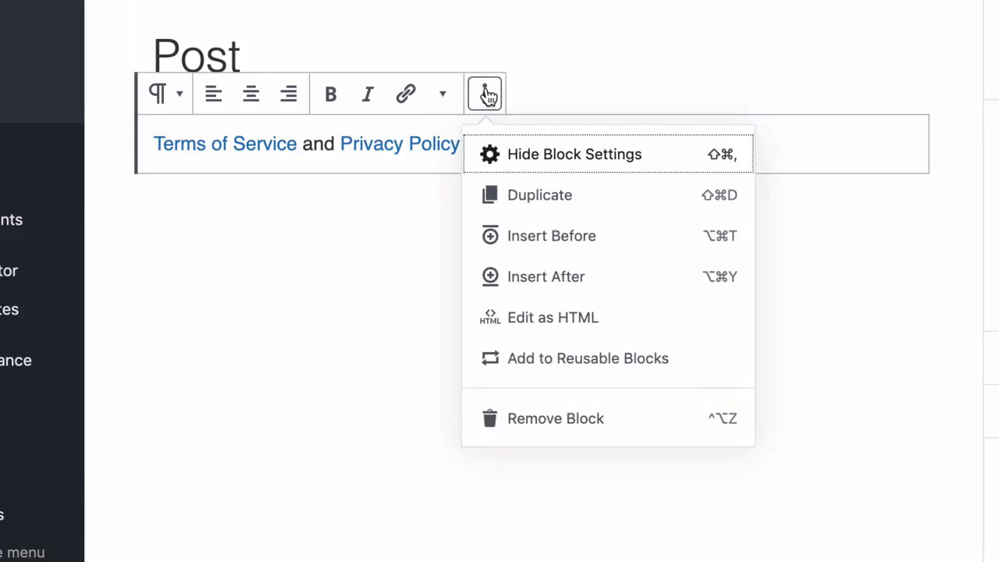
pyautogui.click(551, 324)
pyautogui.click(707, 176)
pyautogui.press('super+a')
pyautogui.hotkey('ctrl', 'c')
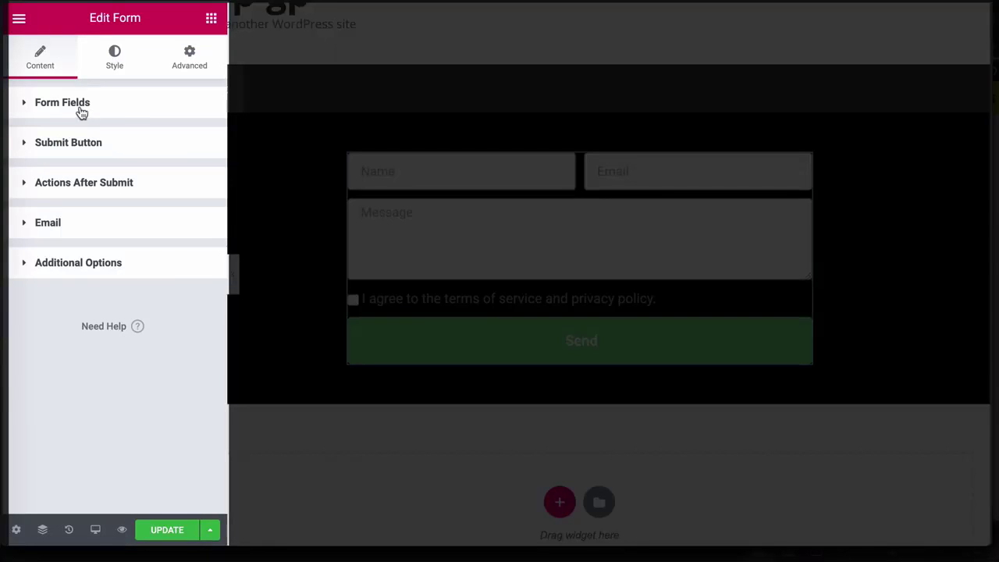
# Step: Replace the terms field's Acceptance Text with Terms of Service and Privacy Policy links to google.com, removing the <p> tags
pyautogui.click(79, 115)
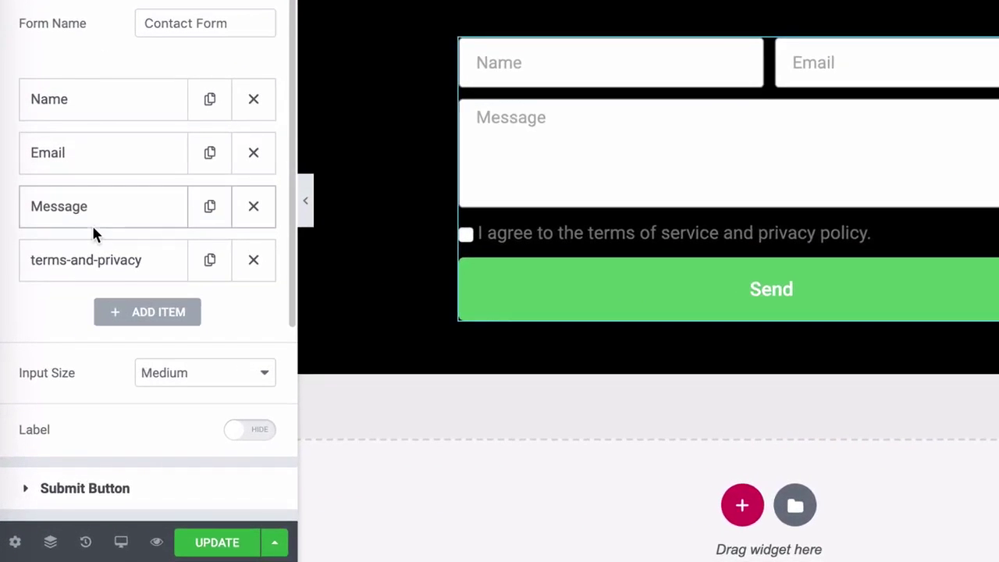
pyautogui.click(88, 268)
pyautogui.scroll(-5, 189, 304)
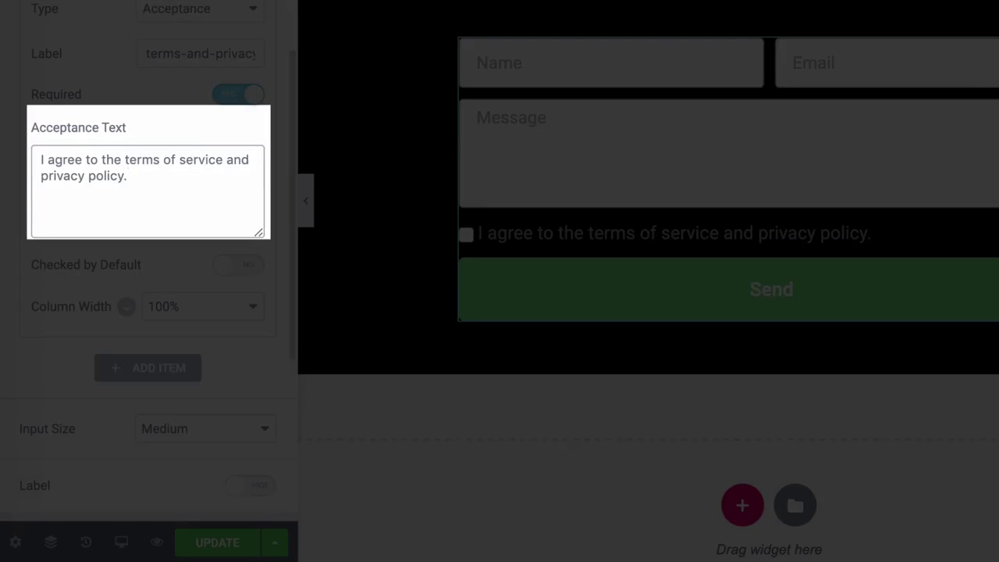
pyautogui.hotkey('ctrl', 'a')
pyautogui.press('BackSpace')
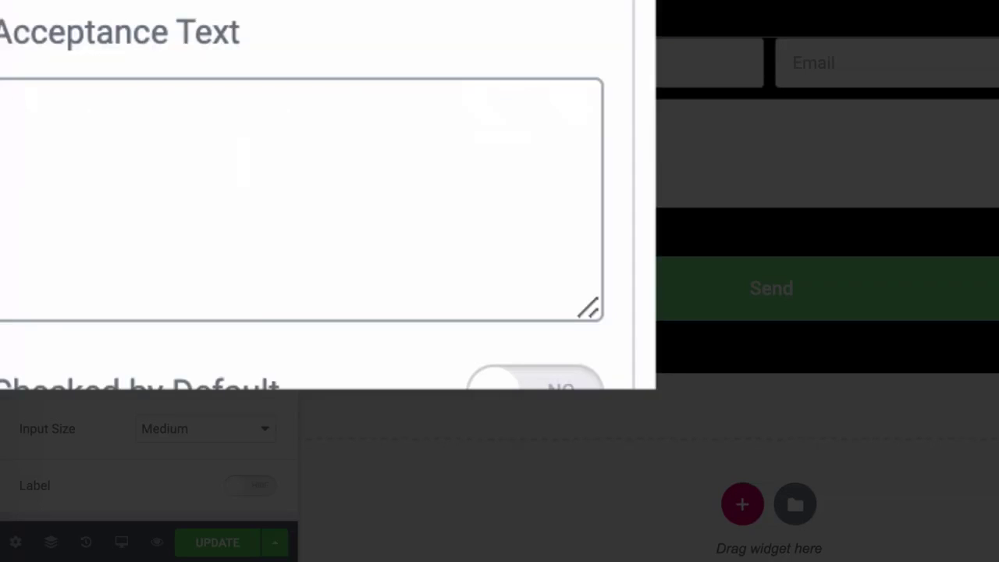
pyautogui.hotkey('ctrl', 'v')
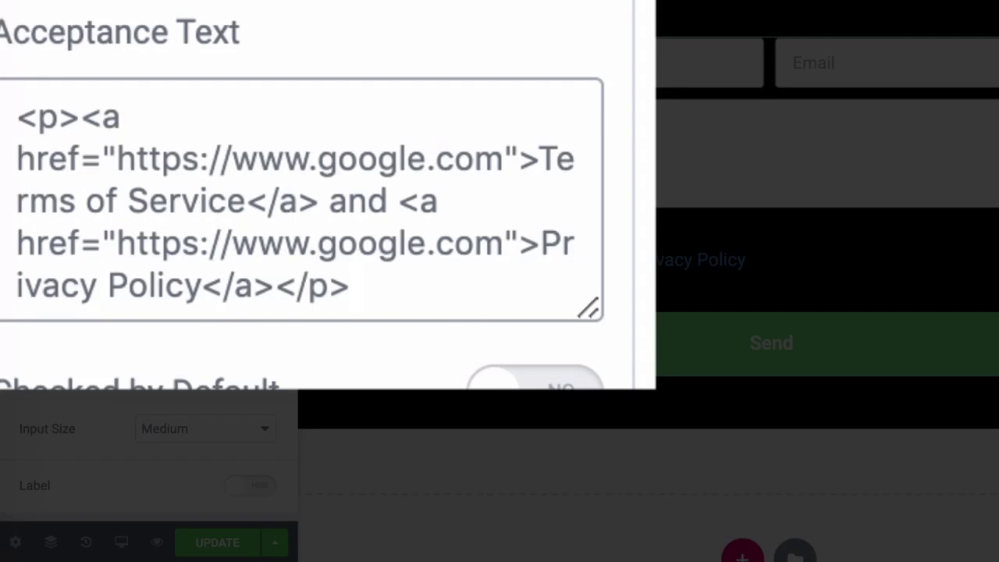
pyautogui.moveTo(16, 115); pyautogui.dragTo(80, 116)
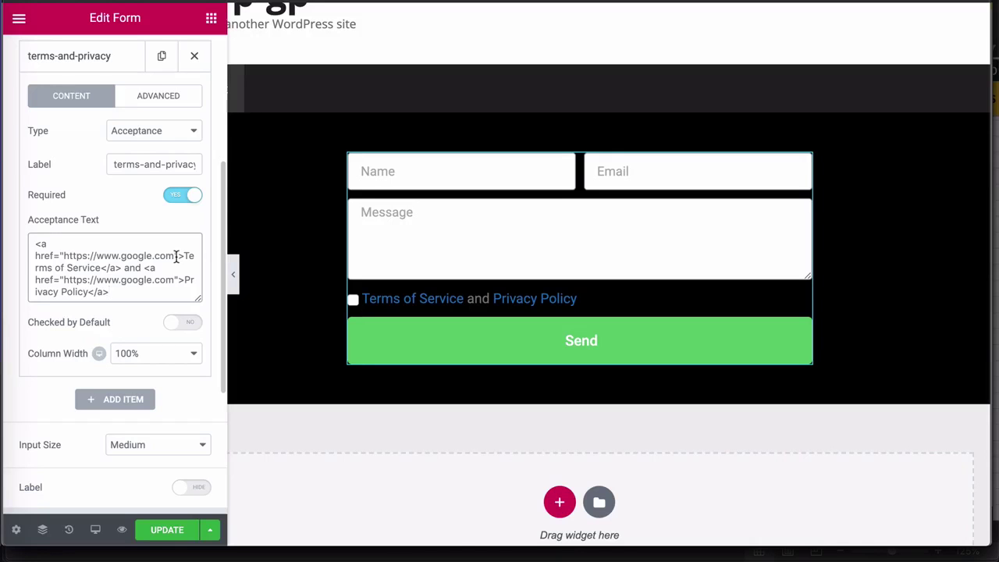
pyautogui.moveTo(281, 231)
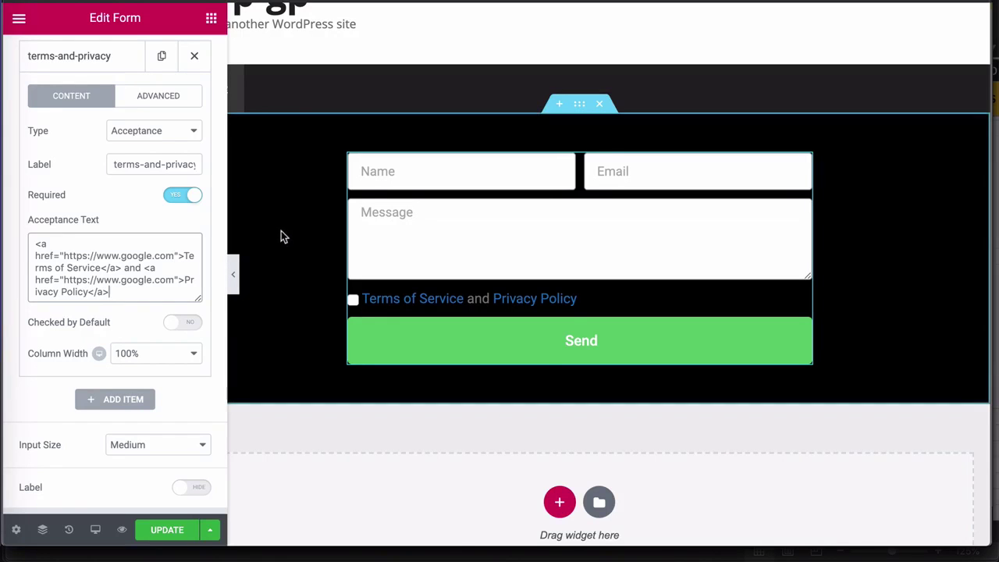
# Step: Give the form's section a classic light grey #e0e0e0 background instead of black
pyautogui.click(580, 107)
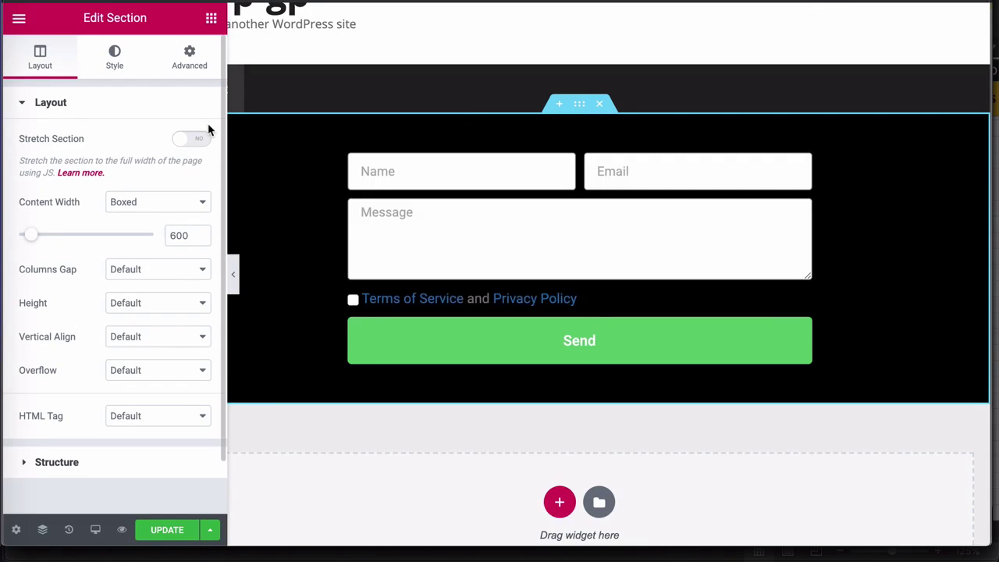
pyautogui.click(118, 56)
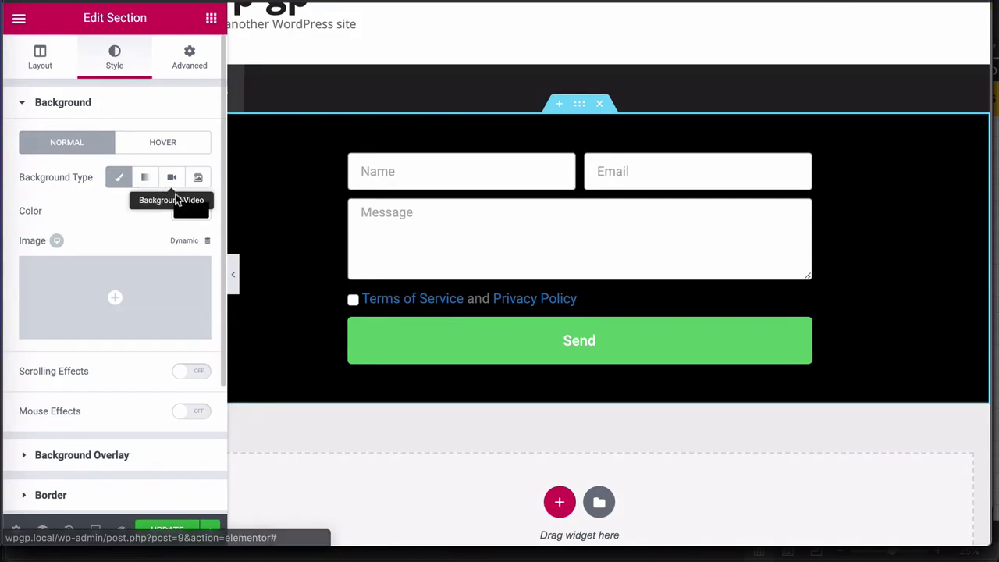
pyautogui.click(188, 209)
pyautogui.click(65, 248)
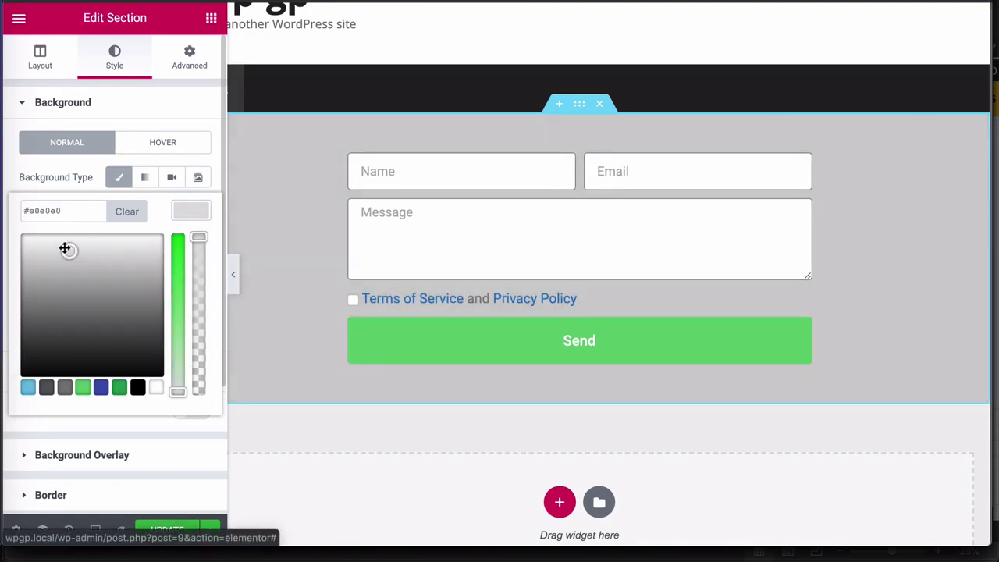
pyautogui.moveTo(63, 247); pyautogui.dragTo(56, 250)
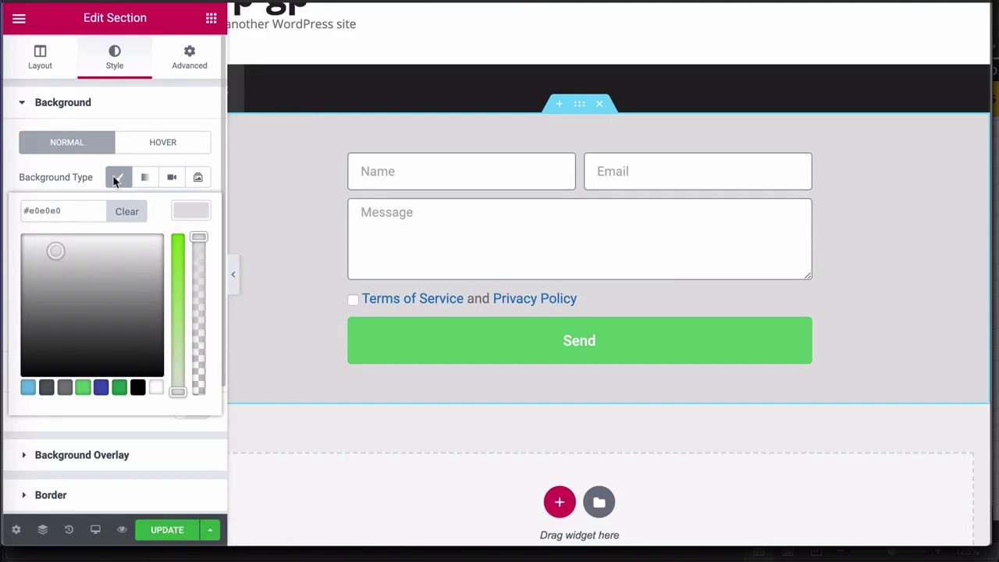
pyautogui.click(80, 109)
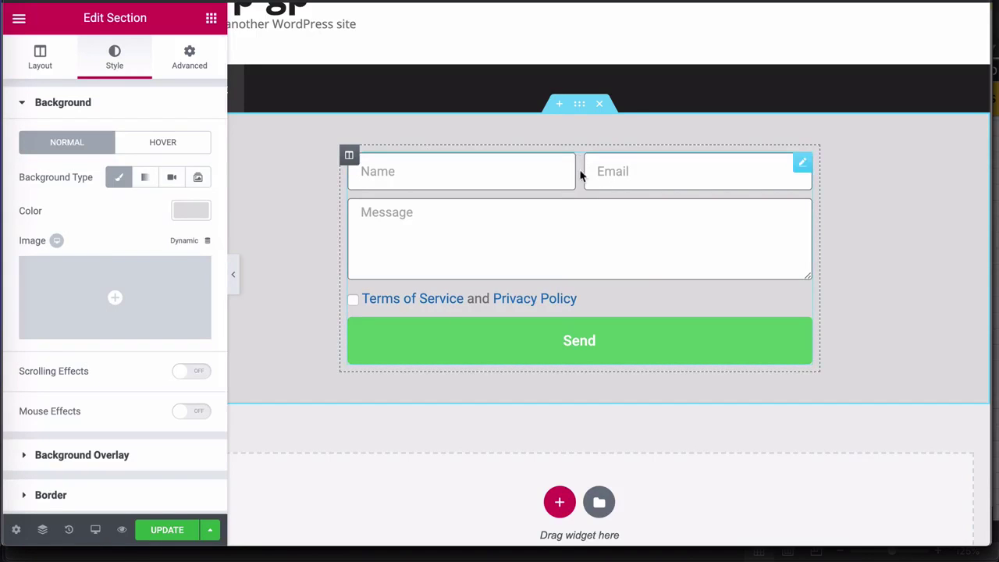
# Step: Prefix the terms field's Acceptance Text with 'Click to agree to the '
pyautogui.click(567, 216)
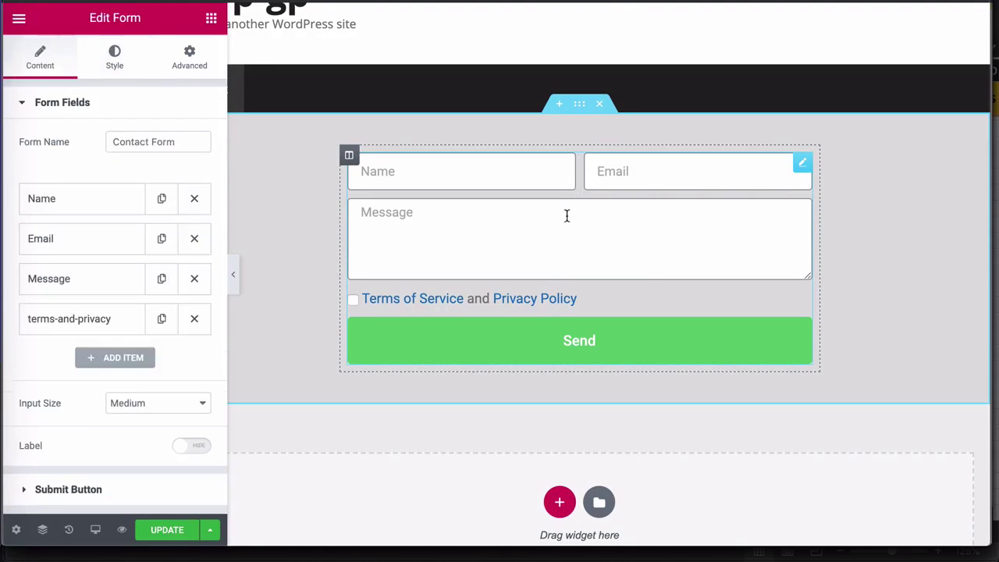
pyautogui.click(82, 324)
pyautogui.scroll(-5, 111, 267)
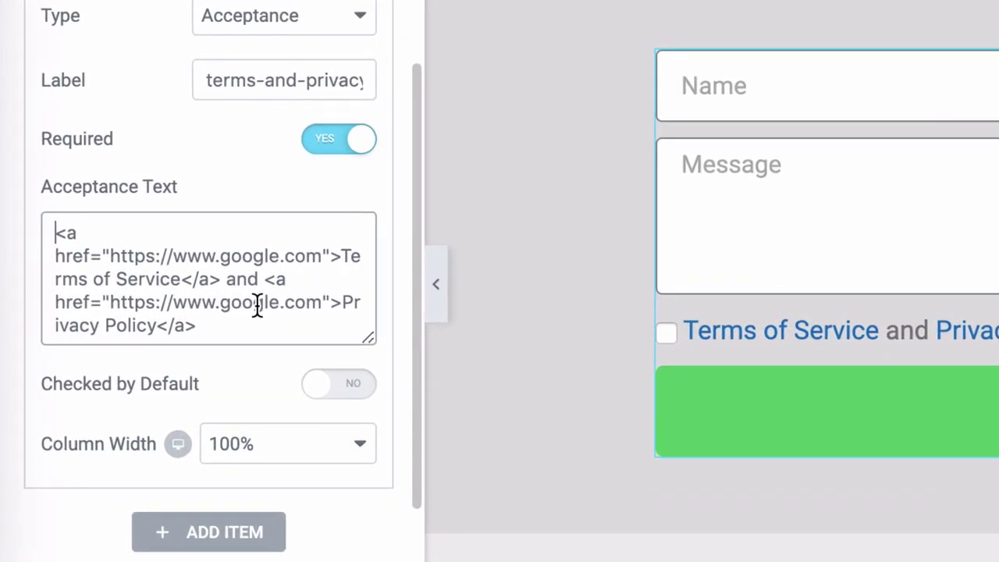
pyautogui.write('Click to agre')
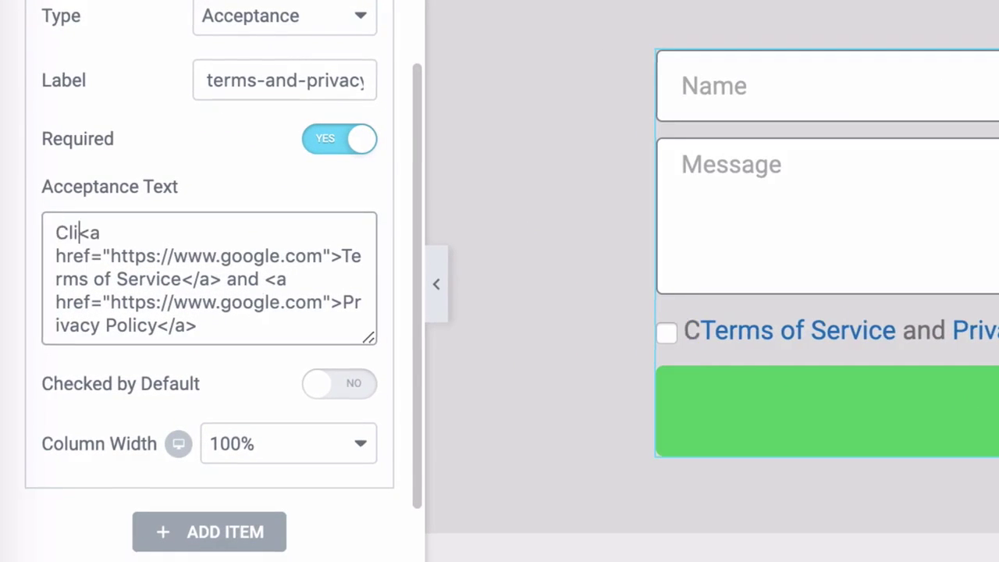
pyautogui.write('e to the')
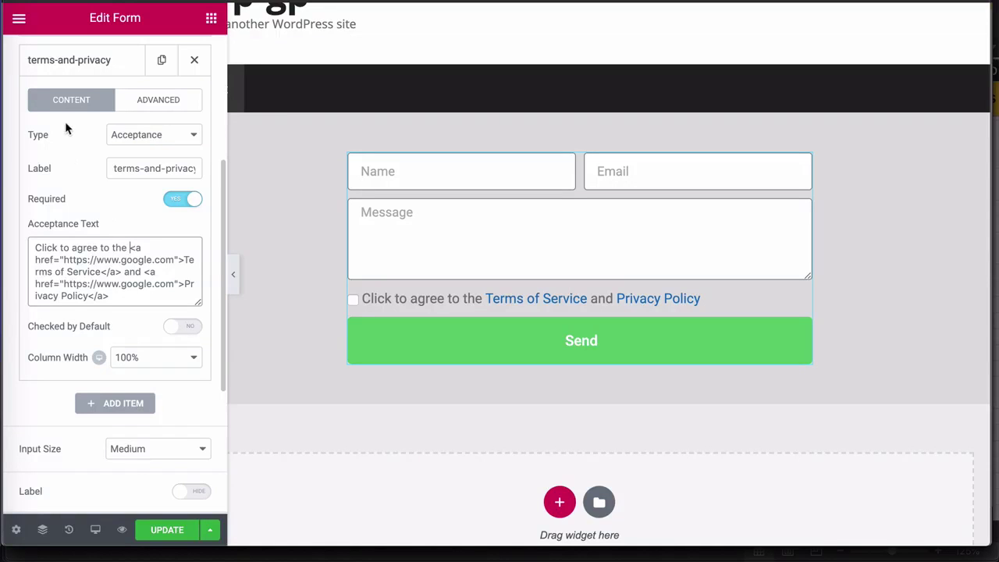
pyautogui.scroll(1, 68, 117)
# Step: Enable Custom Messages under Additional Options and save the page with UPDATE
pyautogui.click(69, 98)
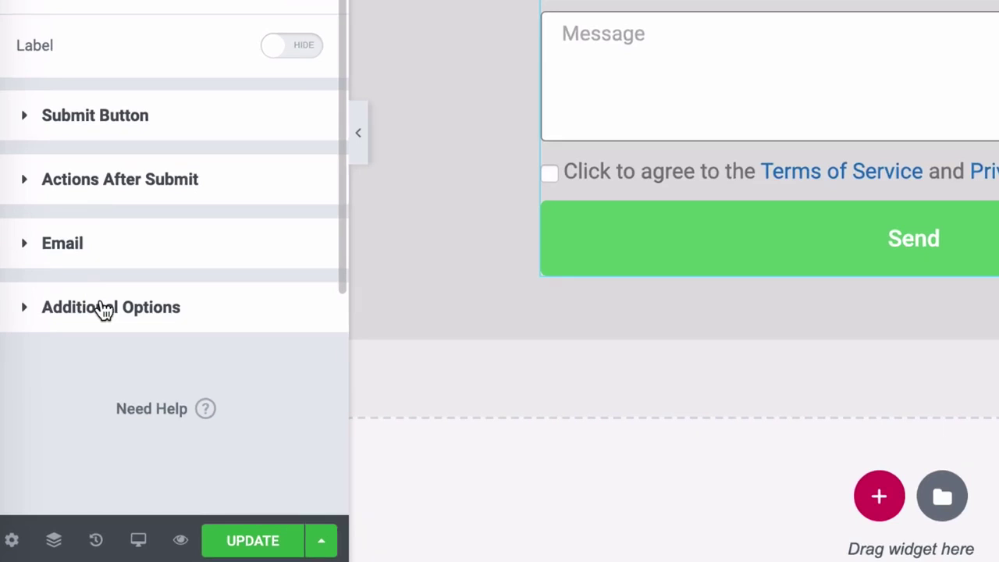
pyautogui.click(104, 308)
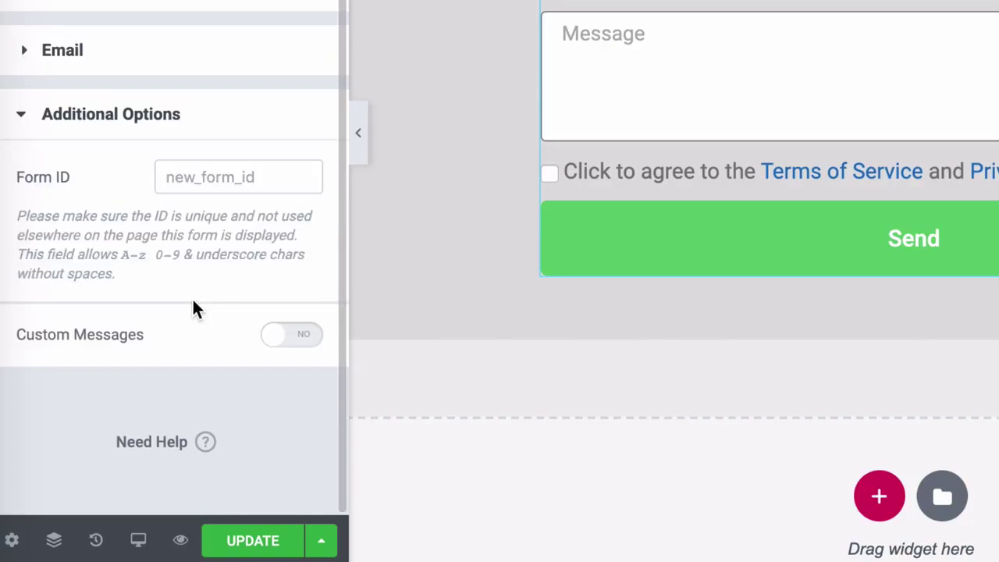
pyautogui.click(306, 336)
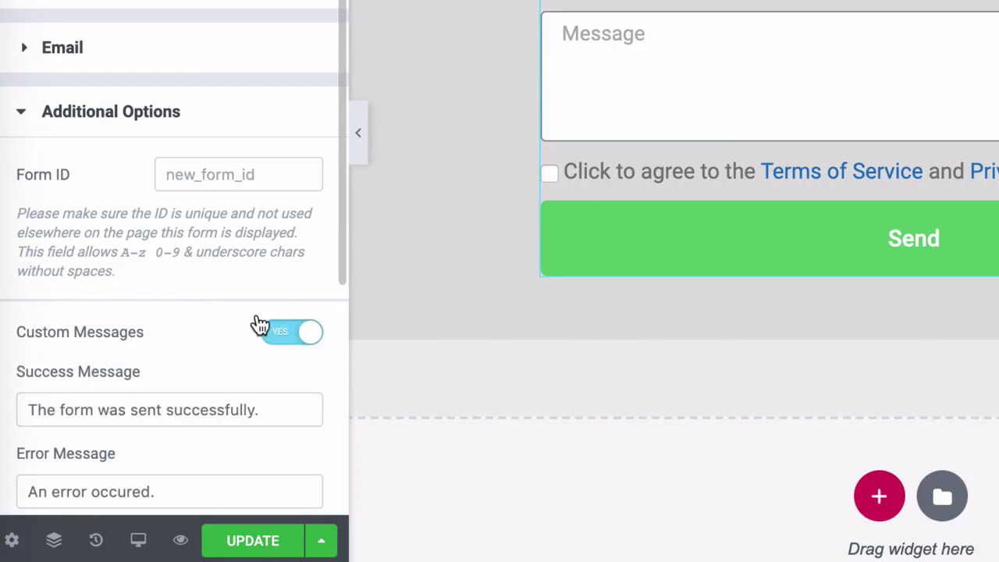
pyautogui.scroll(-4, 168, 257)
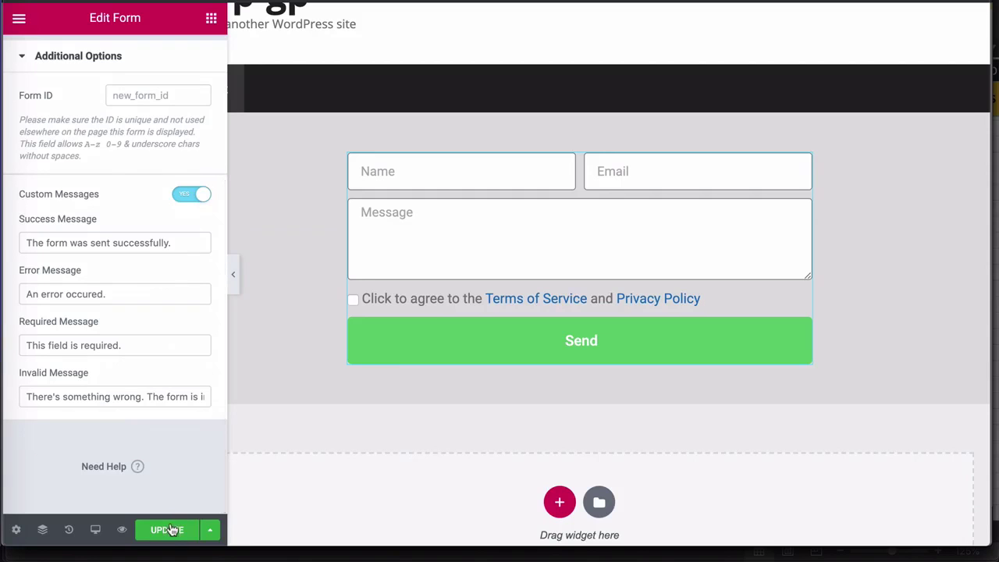
pyautogui.click(168, 529)
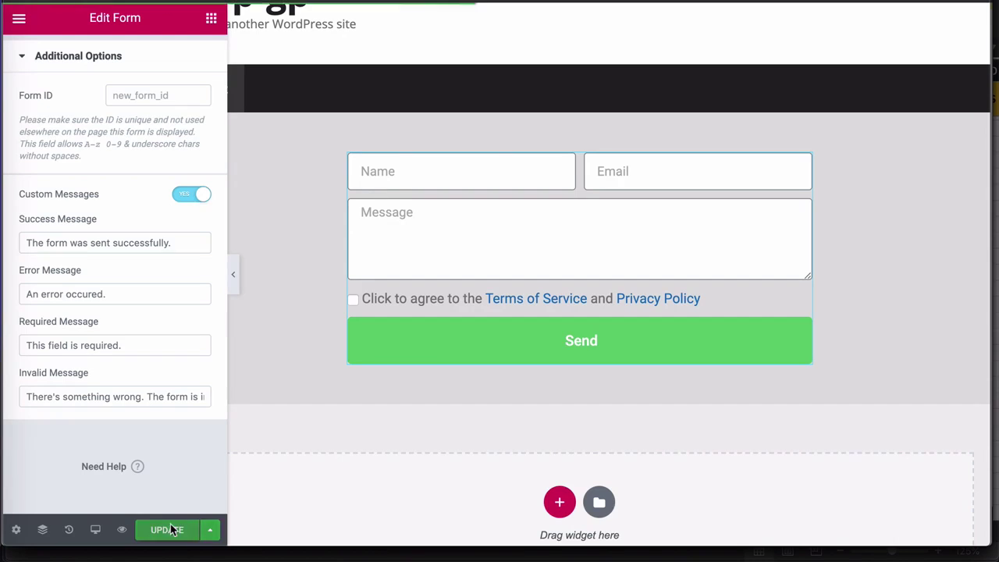
pyautogui.click(121, 529)
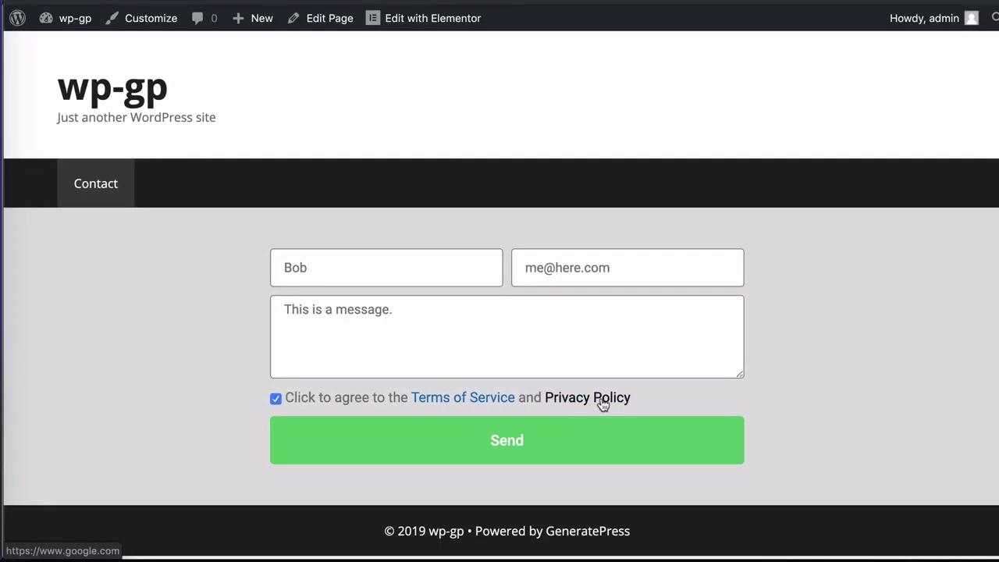
# Step: Check that the Privacy Policy link opens google.com
pyautogui.click(603, 400)
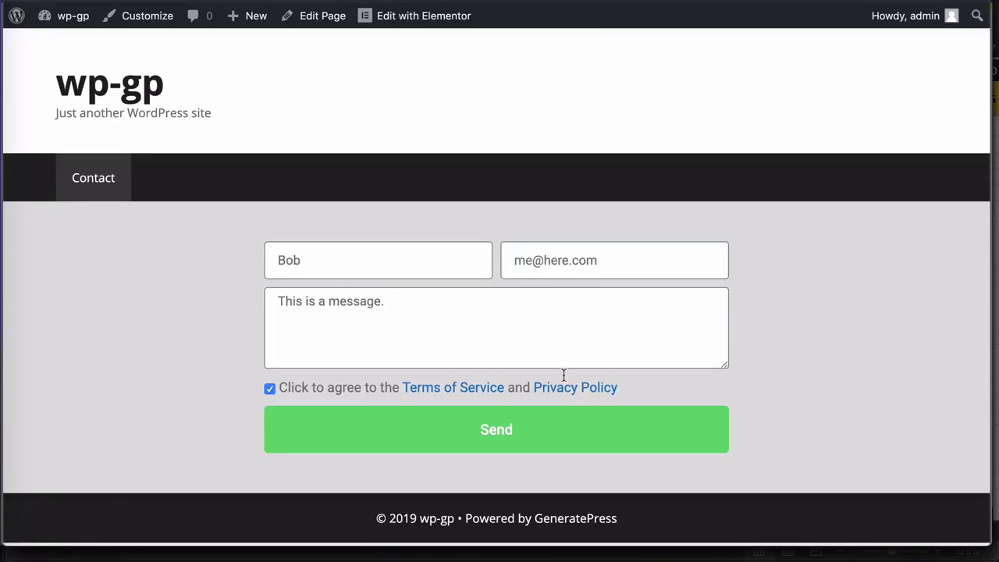
# Step: Submit the filled-in contact form with Send
pyautogui.click(525, 466)
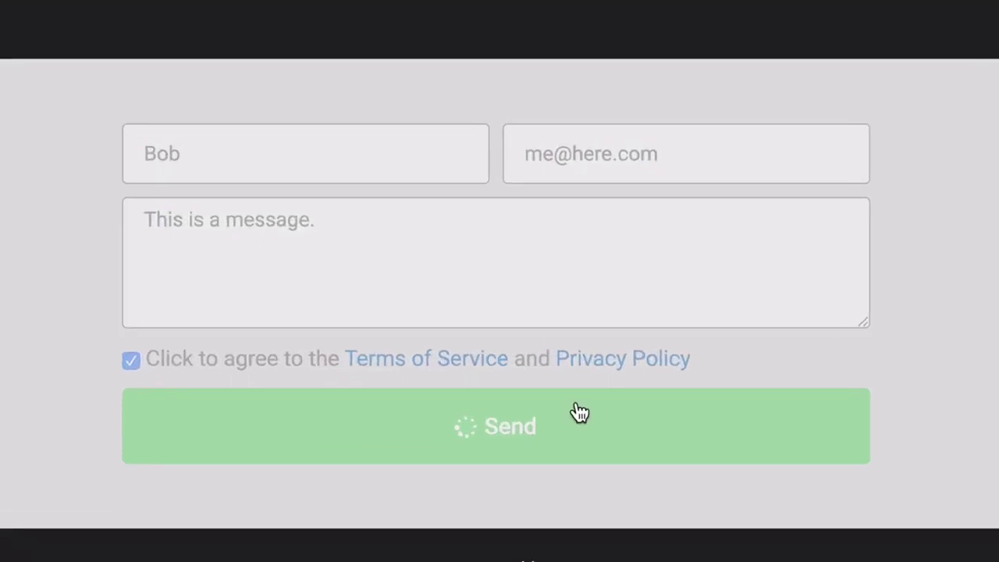